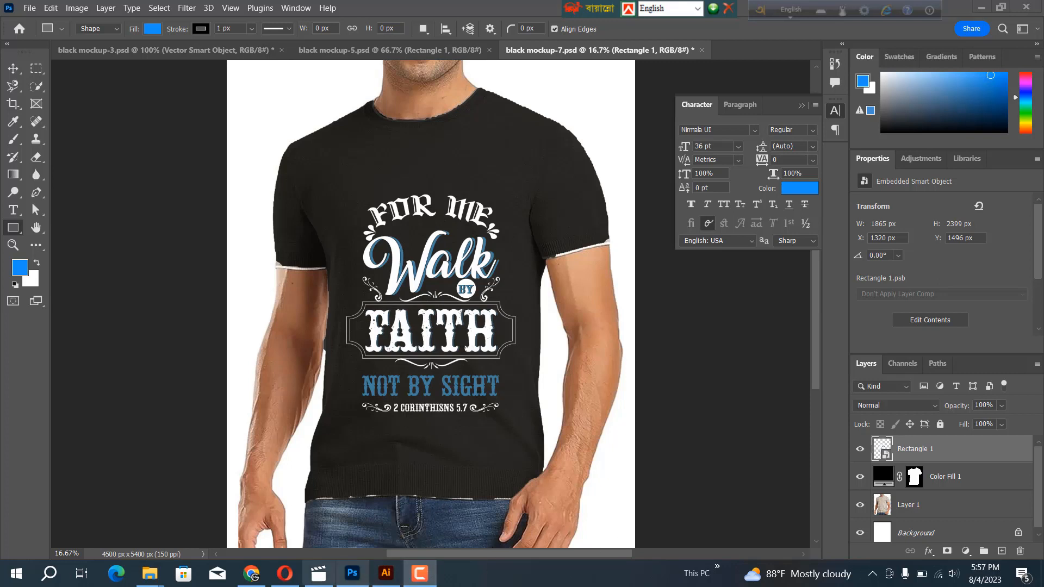
- Switch to Chrome and copy the product image of the Hanes women's oversized white T-shirt from the Amazon results
click(251, 574)
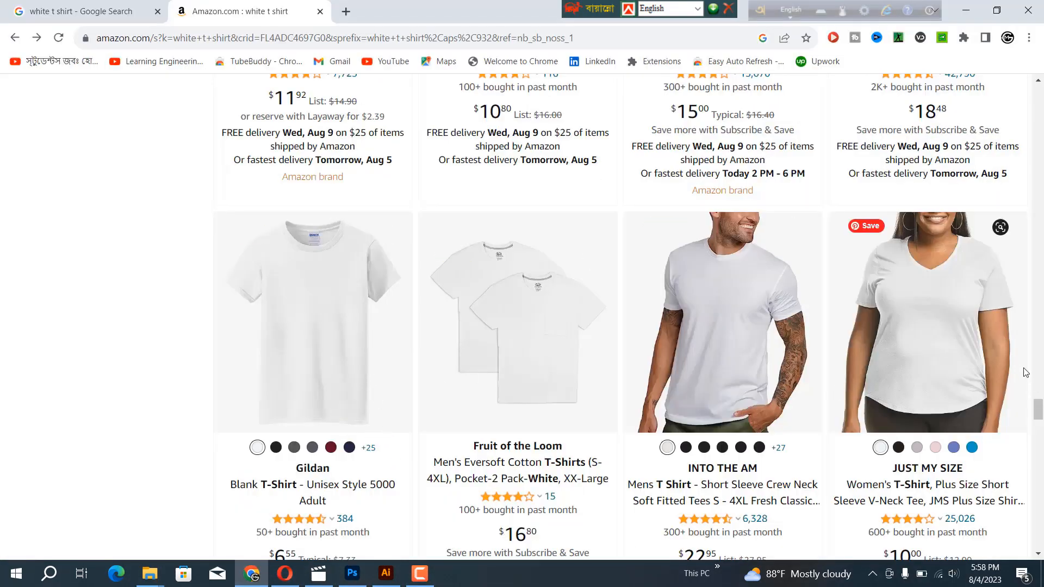
scroll(791, 409, up, 4)
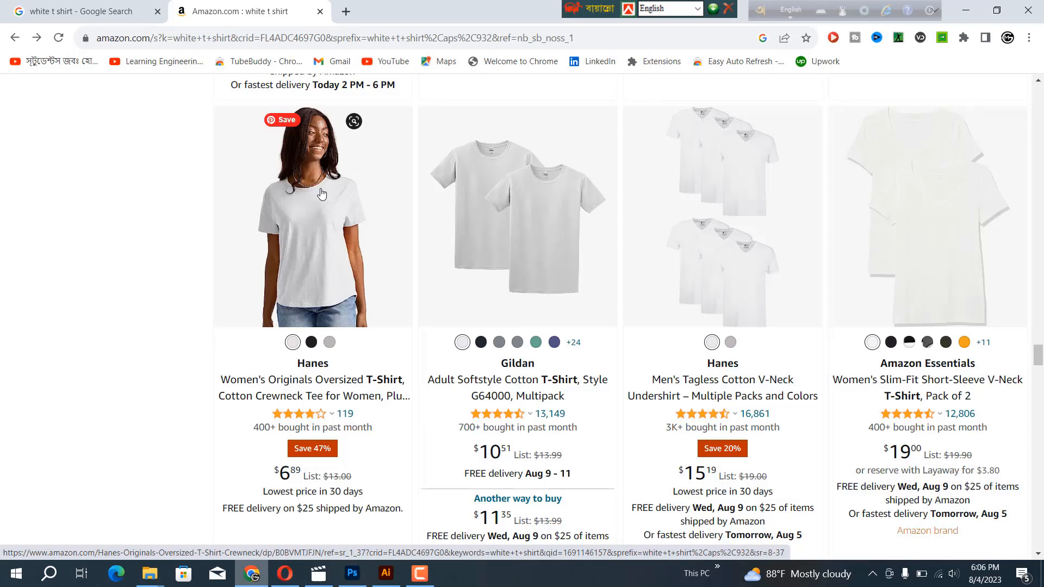
right_click(322, 193)
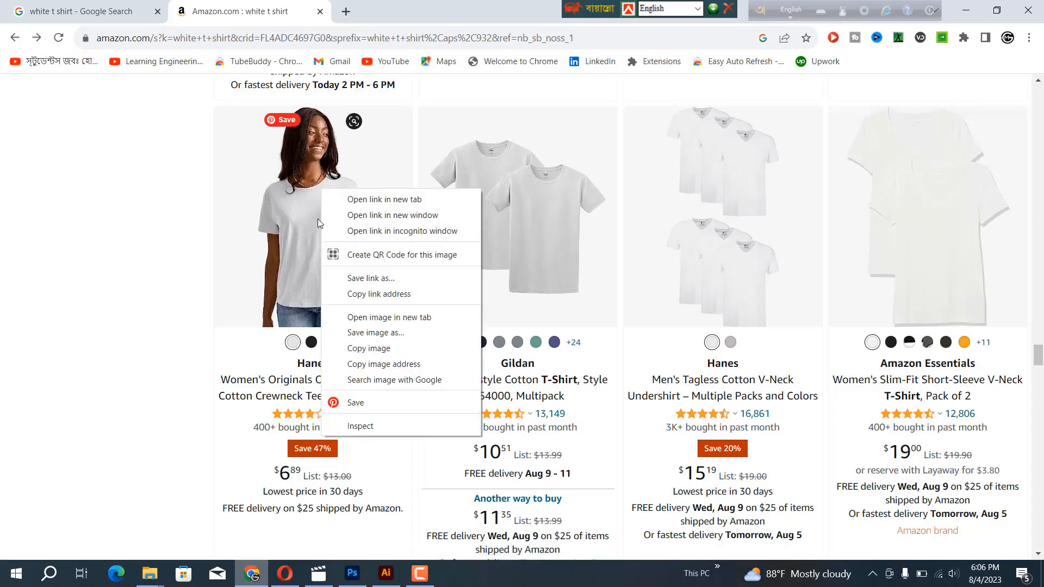
click(362, 351)
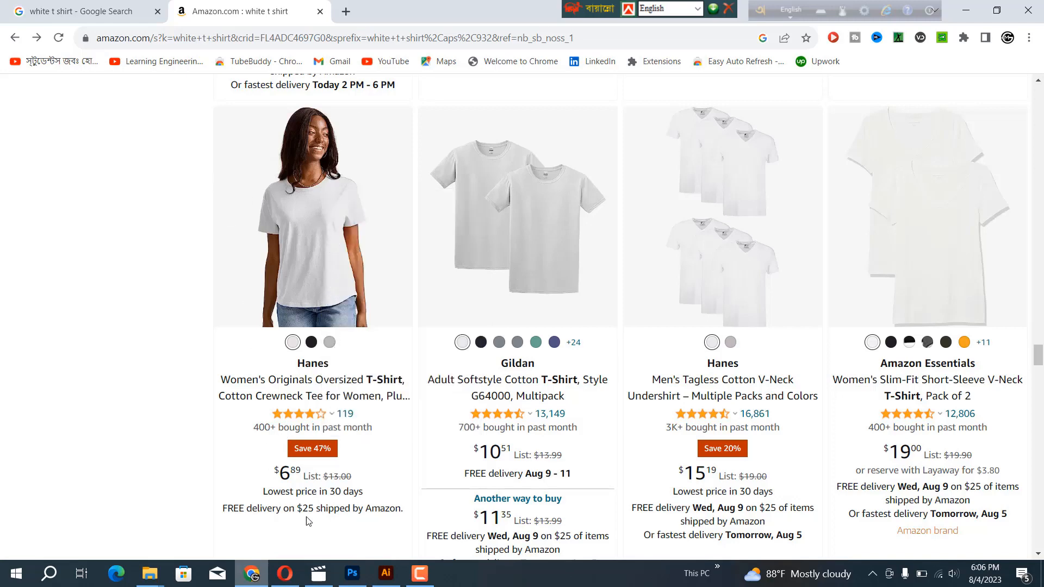
- Switch to Photoshop and create a new document 4500 px wide and 5400 px high at 150 pixels/inch
click(352, 574)
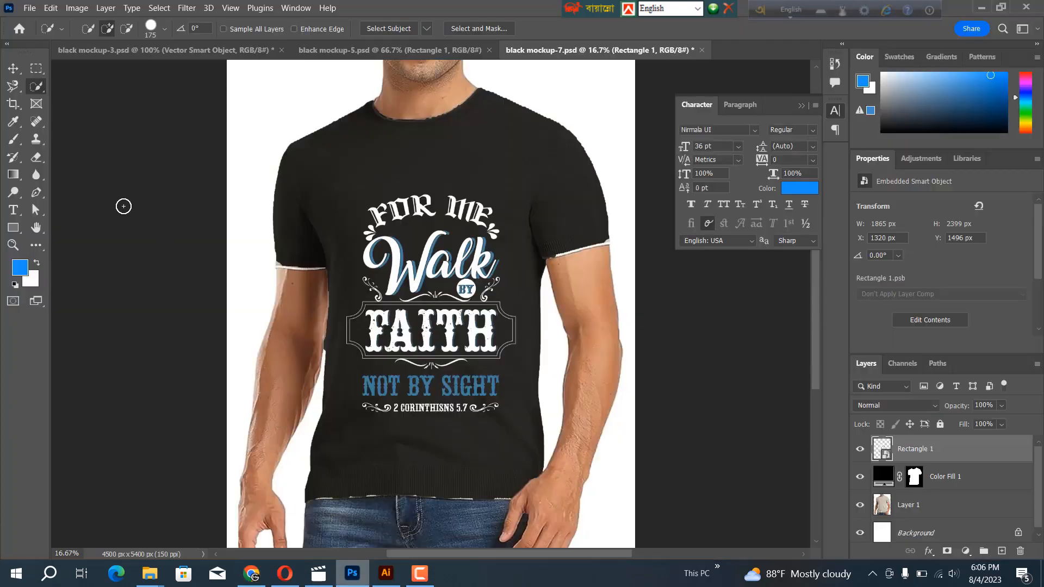
click(26, 9)
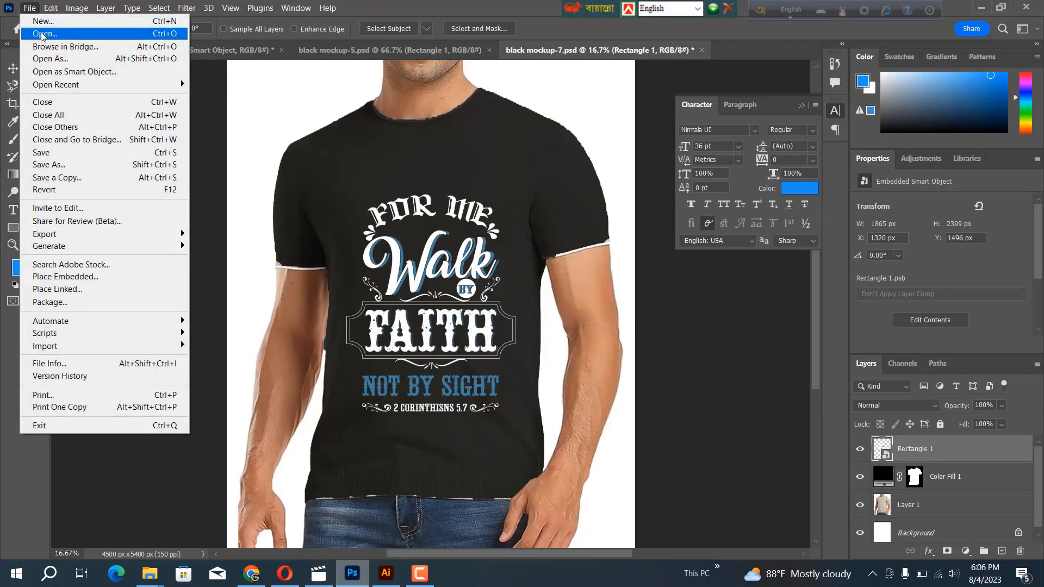
click(43, 21)
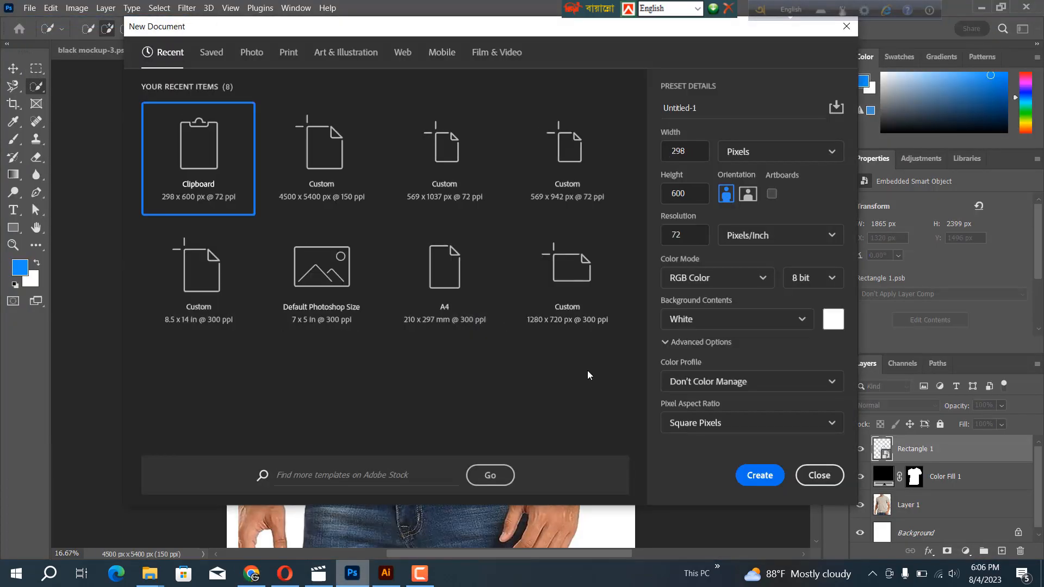
drag(686, 153, 654, 153)
text(4500)
key(Tab)
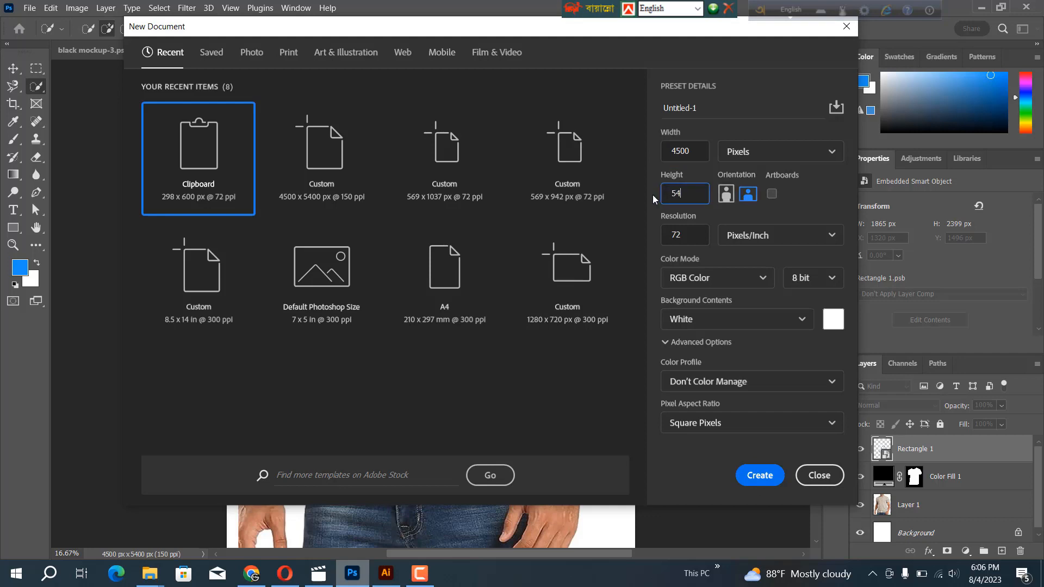
text(5400)
drag(687, 235, 664, 233)
text(15)
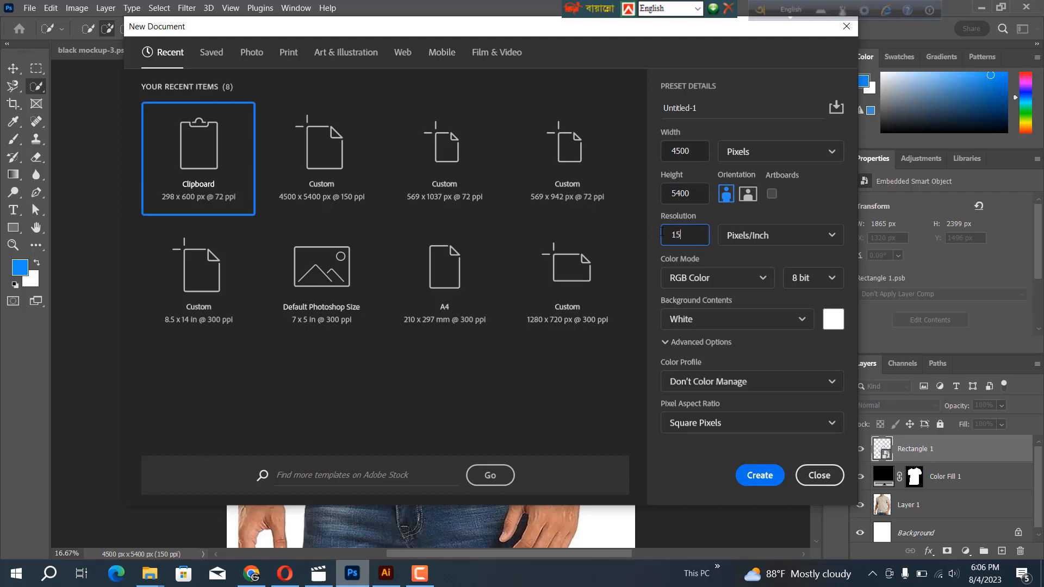
text(0)
click(760, 476)
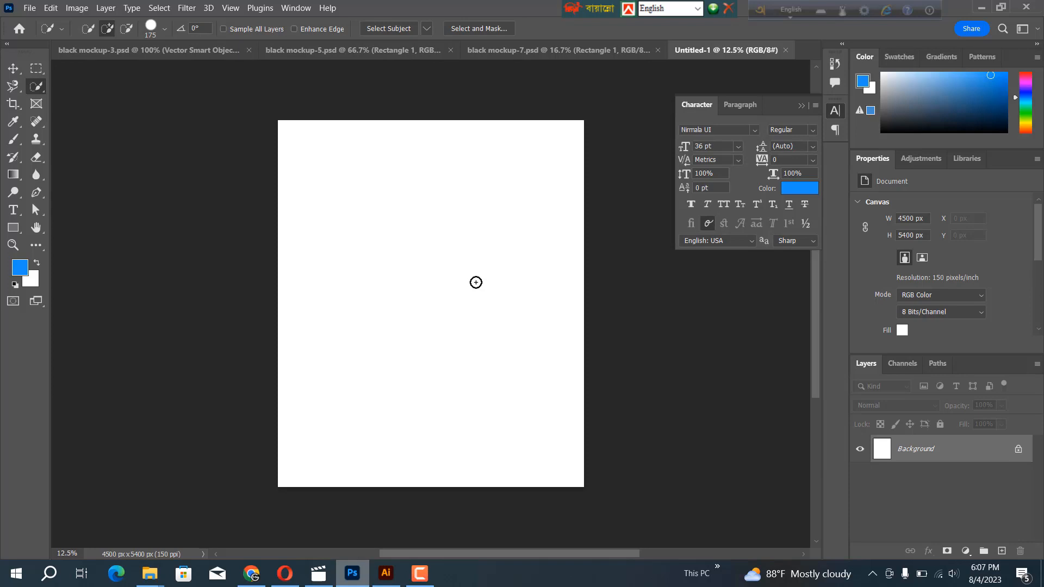
- Paste the copied T-shirt photo and stretch it over the canvas to about 4278 × 5400 px
key(ctrl+v)
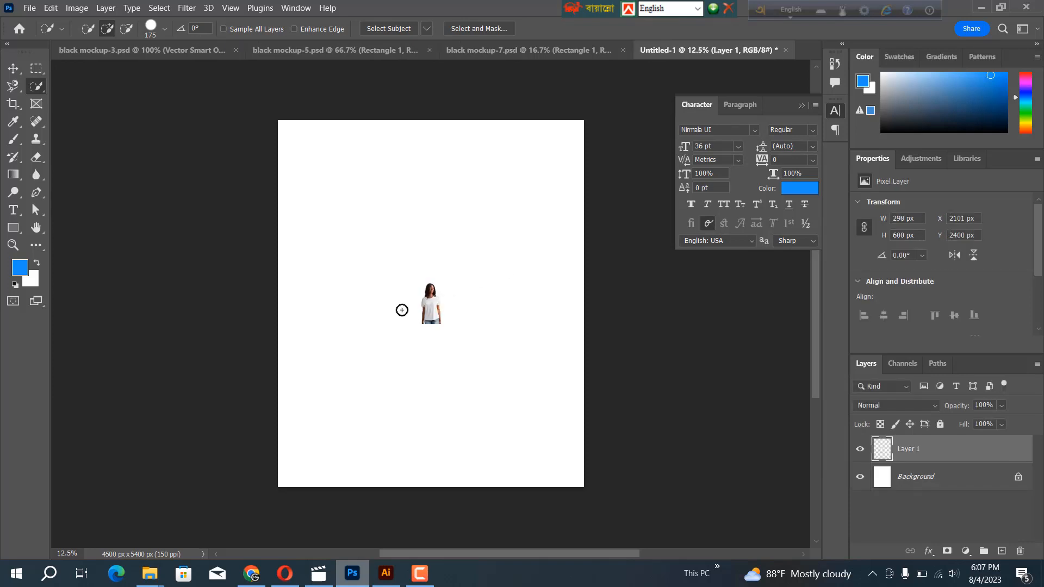
key(ctrl+t)
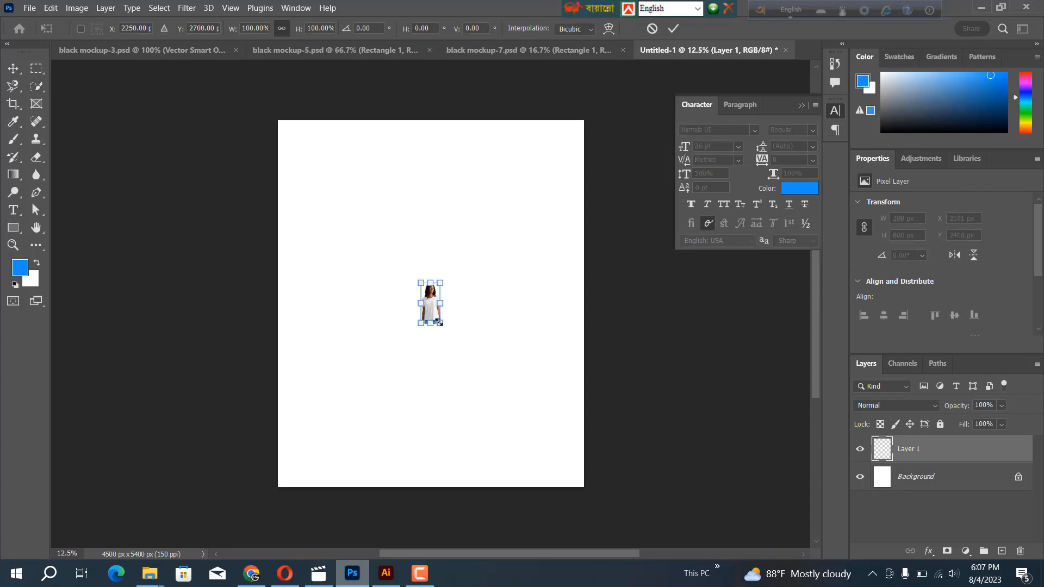
drag(439, 323, 574, 486)
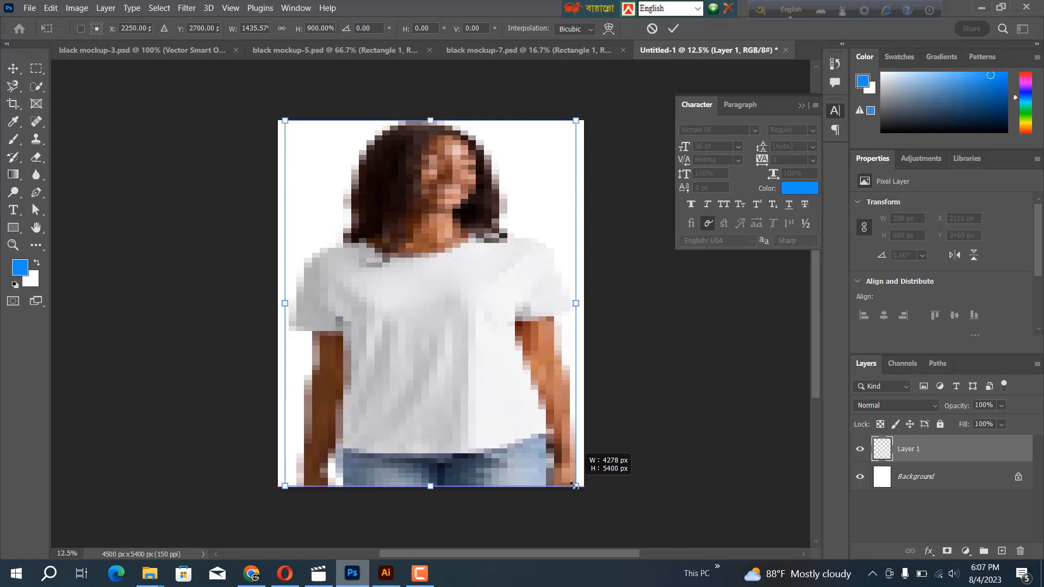
drag(575, 486, 575, 486)
key(Return)
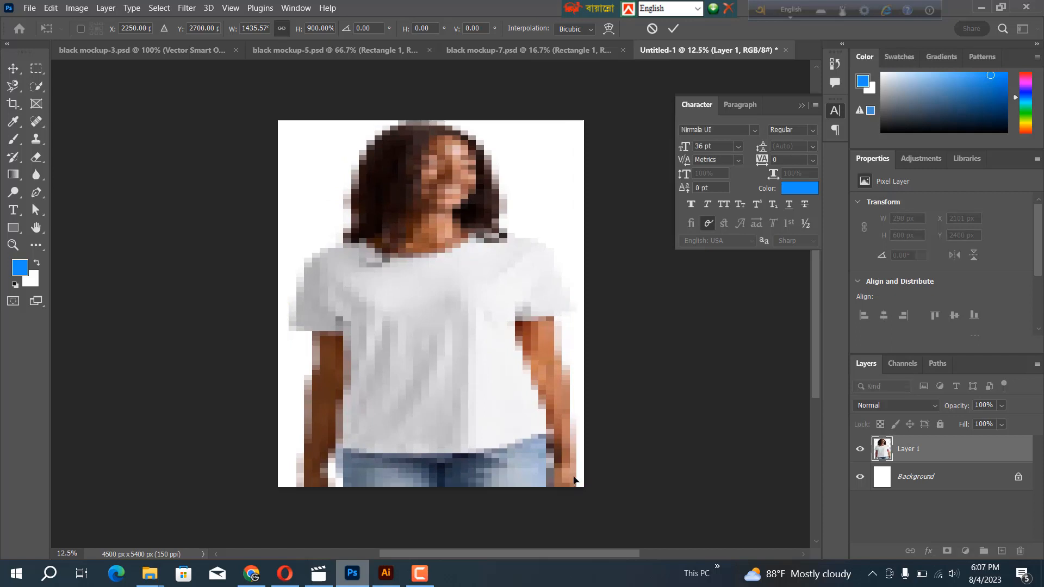
- Select the white T-shirt with the Quick Selection tool, subtracting the white background around the head and beside the body
key(w)
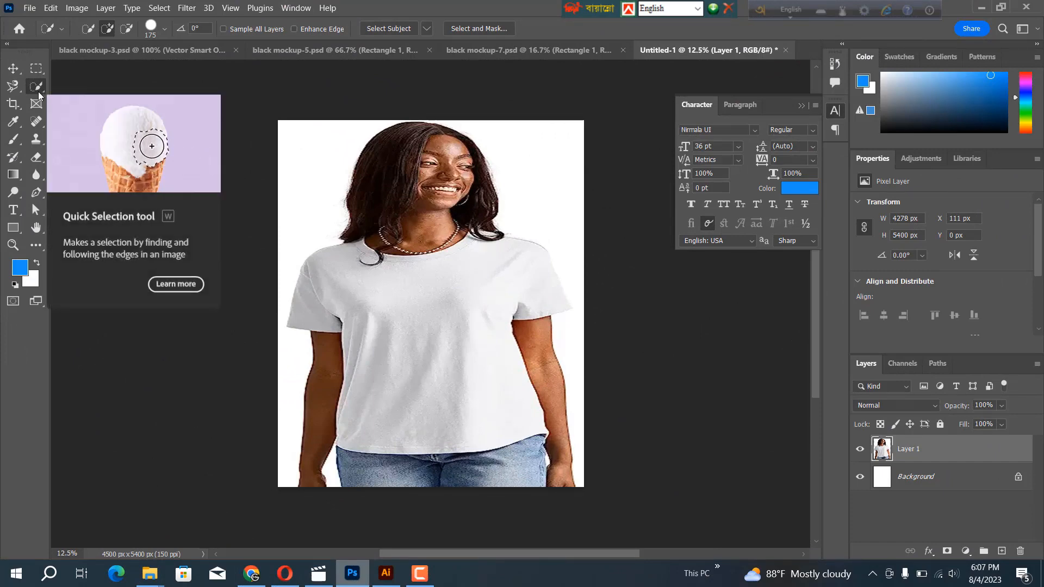
click(21, 91)
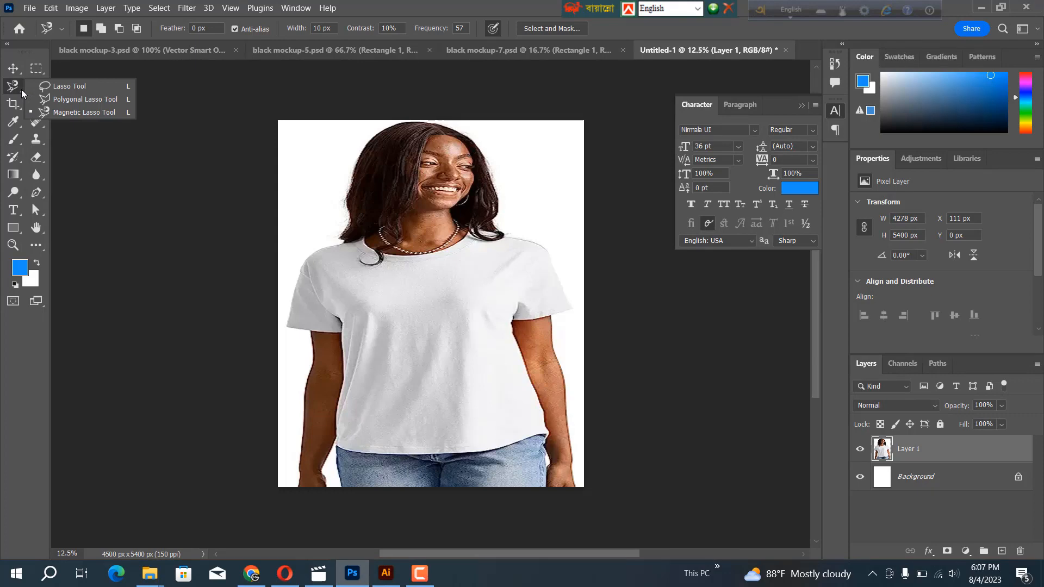
key(Escape)
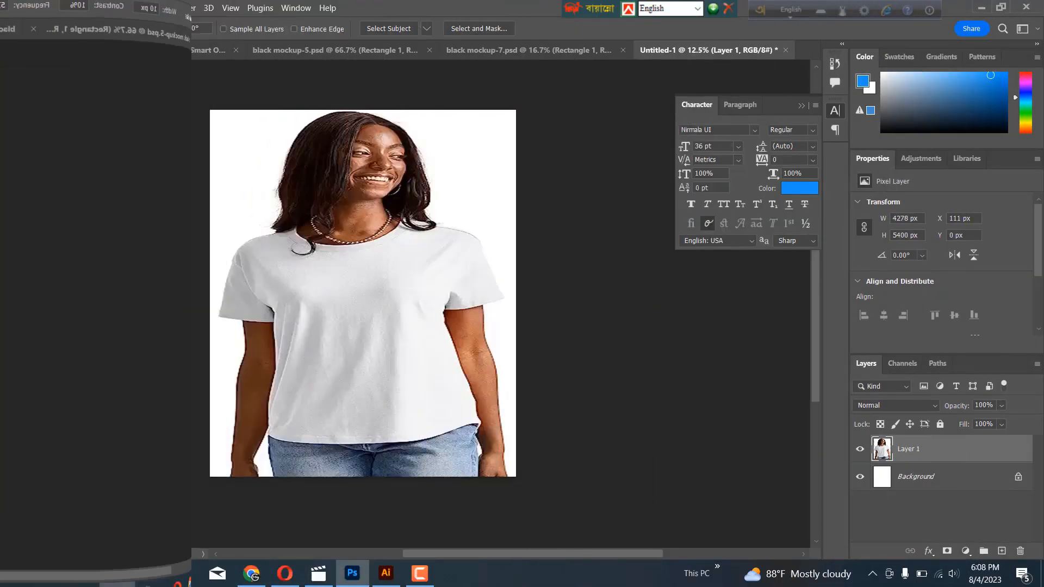
right_click(36, 86)
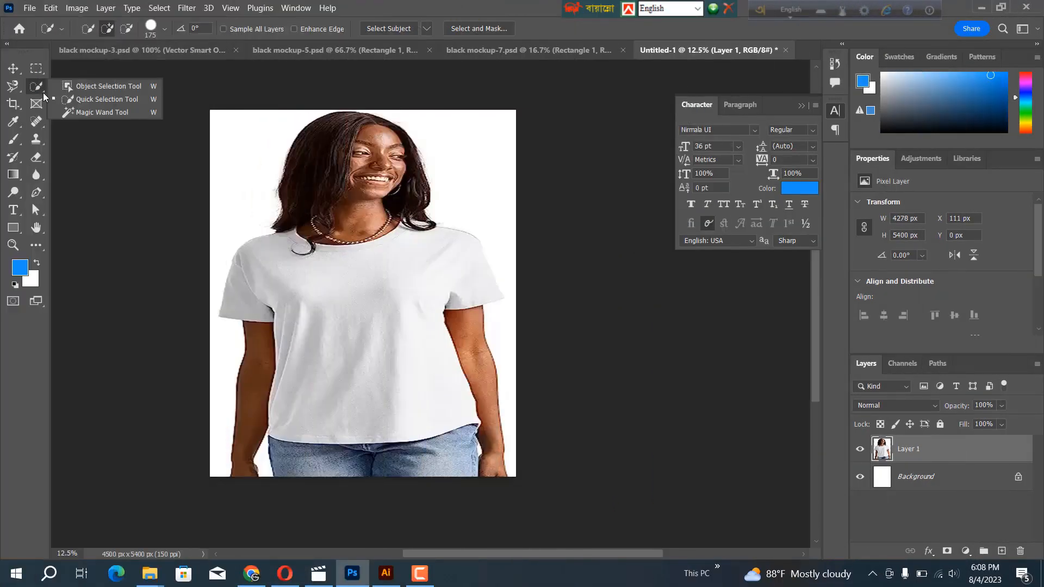
click(86, 100)
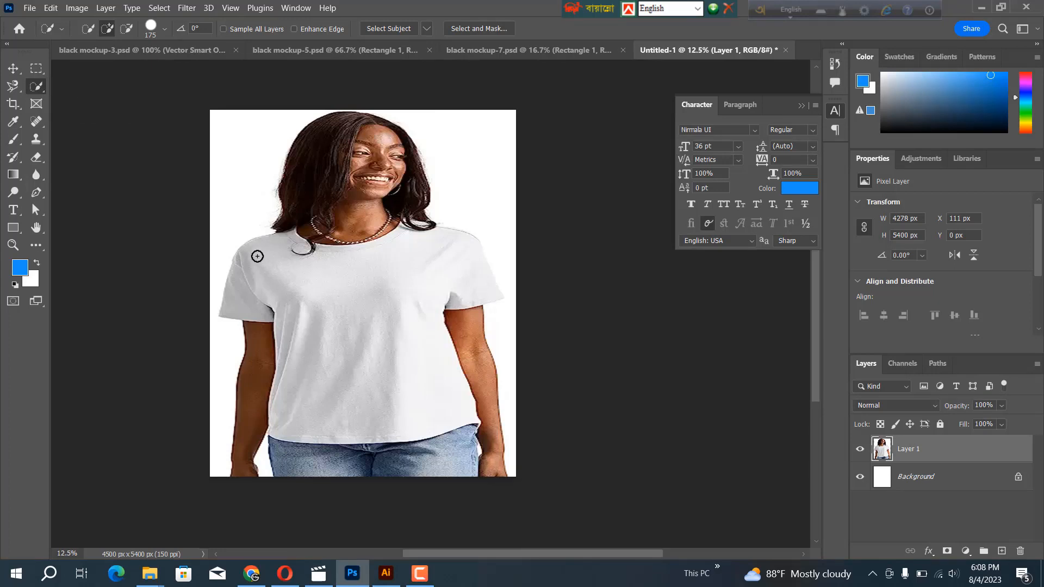
mouse_move(256, 253)
mouse_down()
mouse_move(275, 270)
mouse_move(342, 271)
mouse_move(383, 298)
mouse_move(391, 291)
mouse_up()
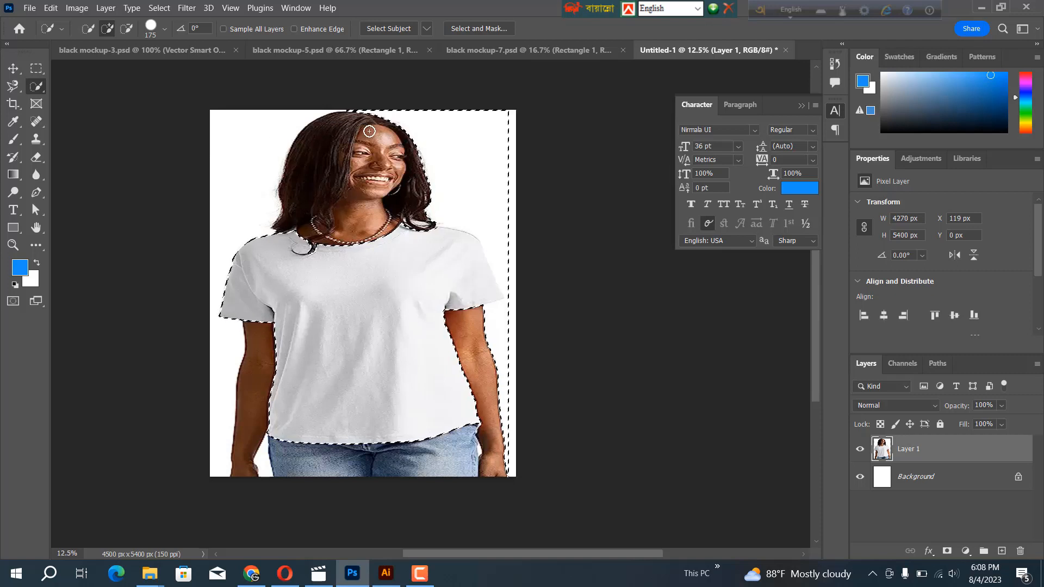
alt+drag(369, 122, 345, 98)
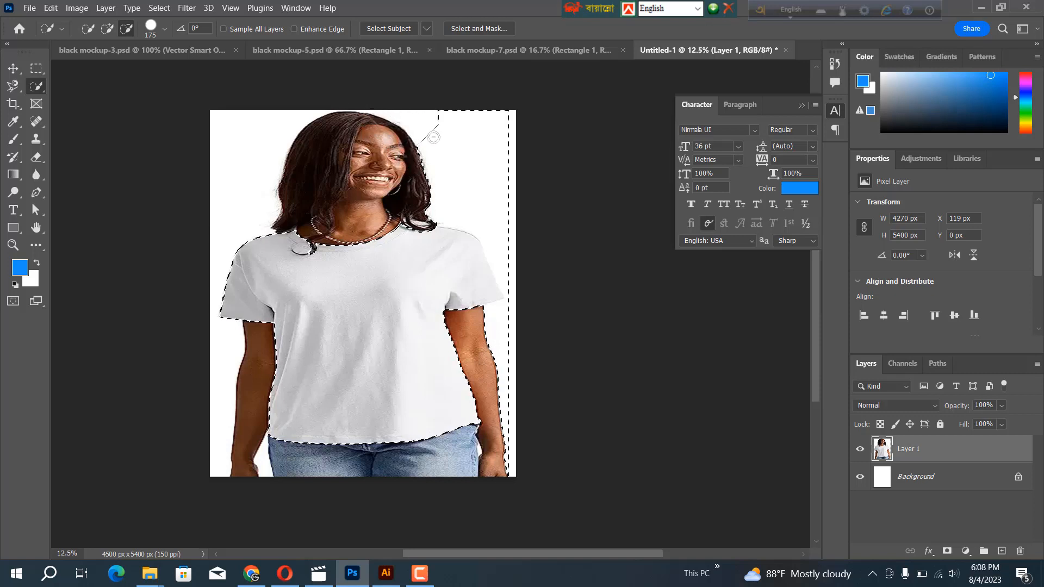
mouse_move(430, 125)
alt+mouse_down()
mouse_move(473, 201)
mouse_move(520, 231)
mouse_move(510, 249)
alt+mouse_up()
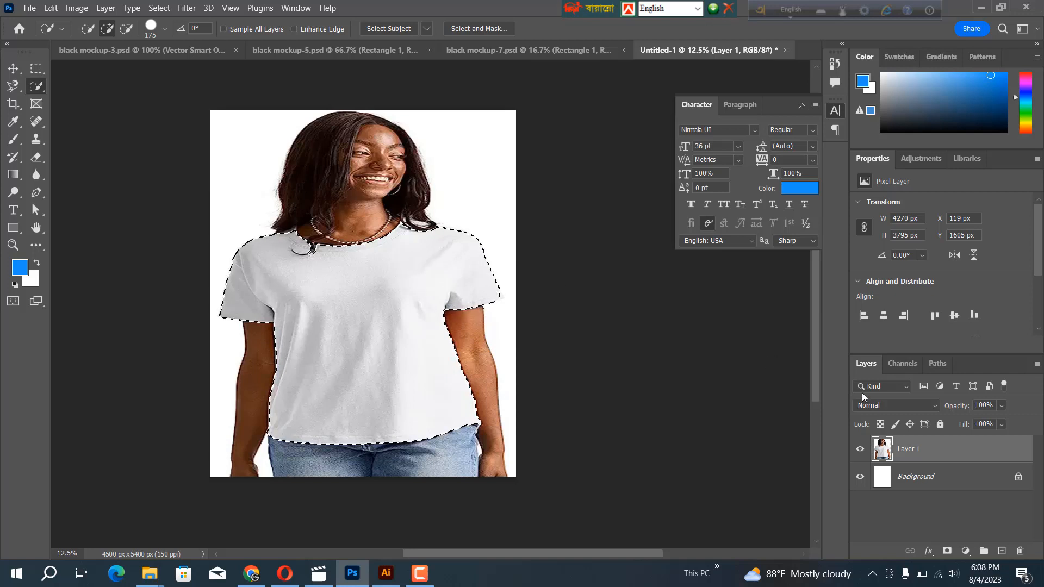
- Add a Solid Color fill layer over the selected T-shirt in near-black #0c0d0d
click(966, 551)
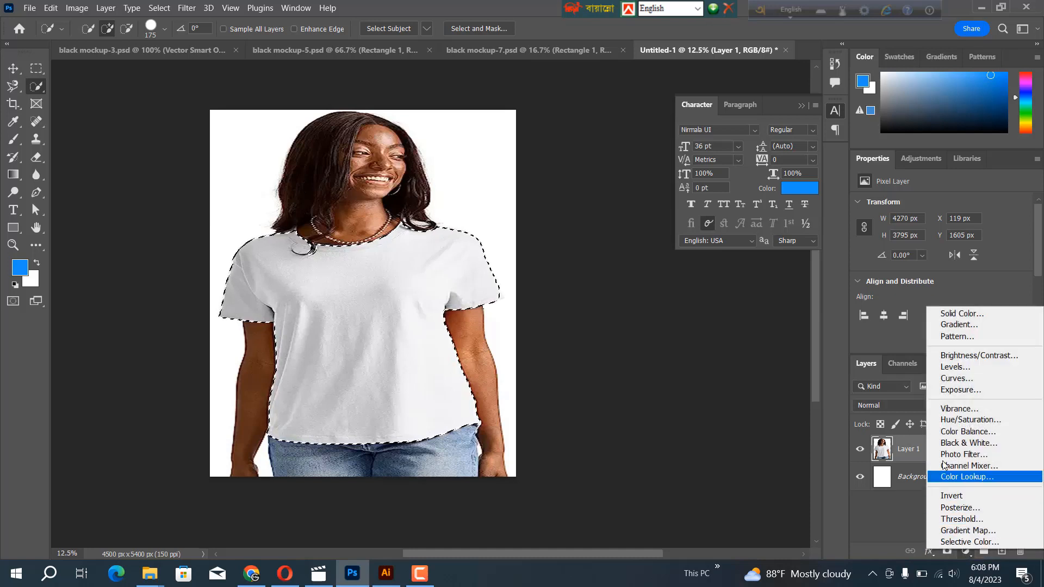
click(960, 314)
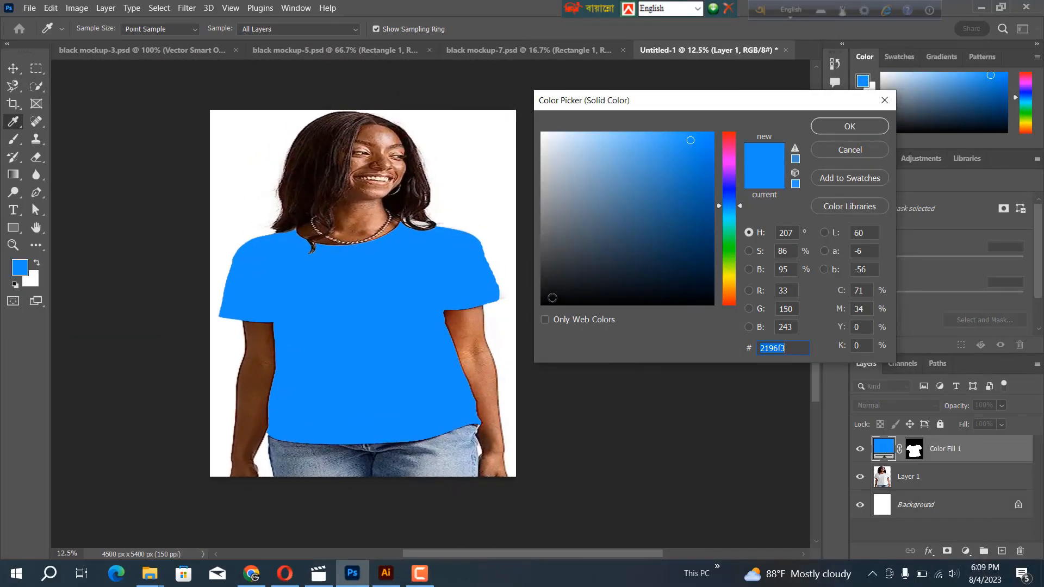
click(553, 297)
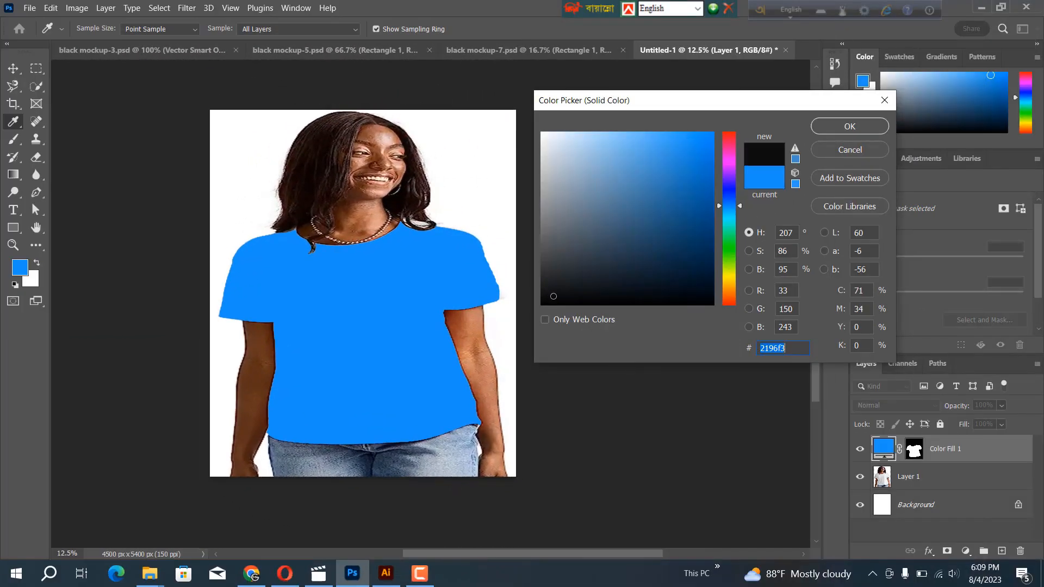
click(822, 126)
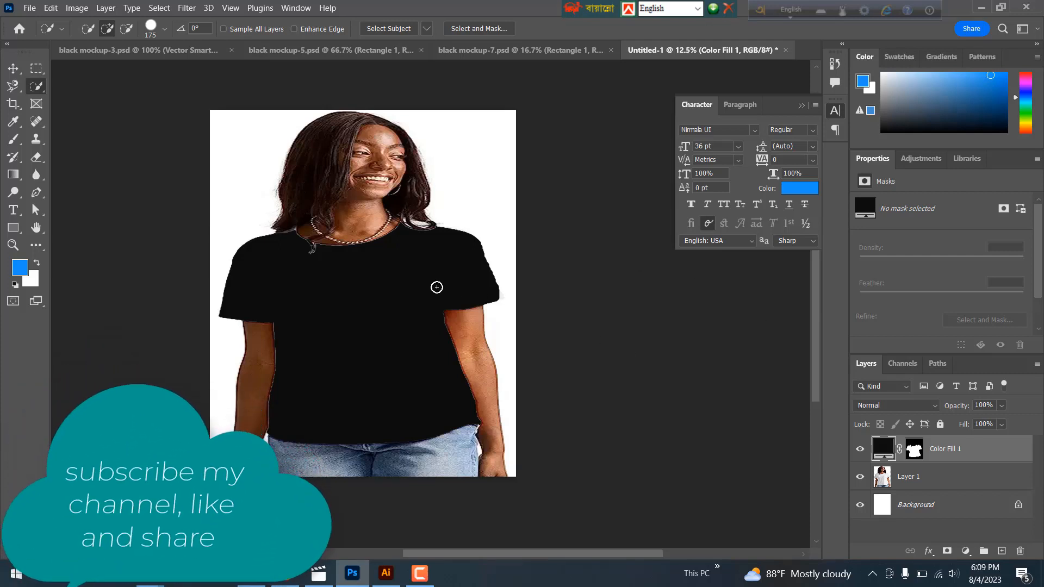
- Try opacities of about 80% to 83% on the black fill layer and return it to 100%
click(1002, 406)
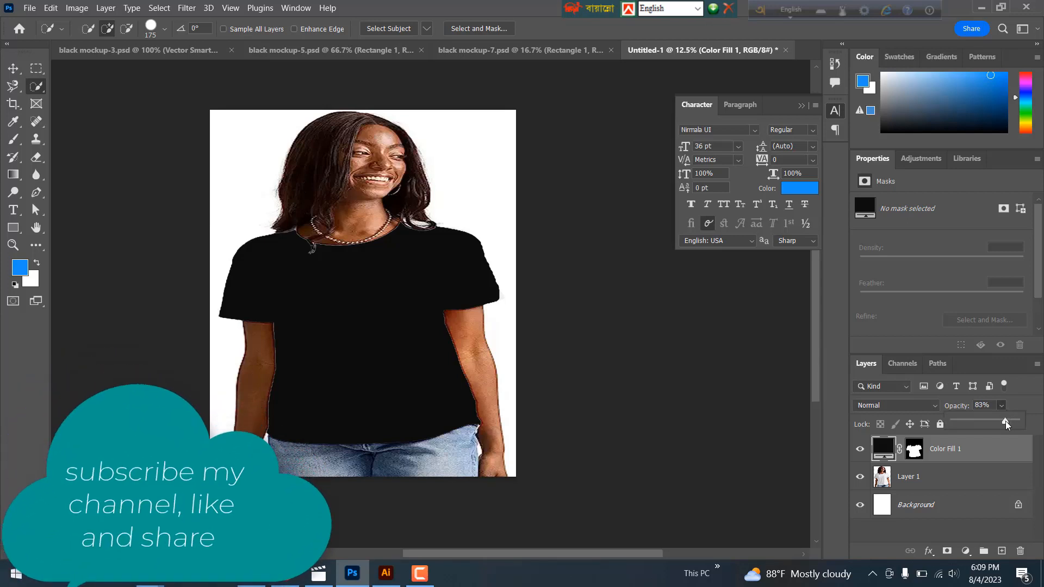
drag(1006, 423, 1001, 423)
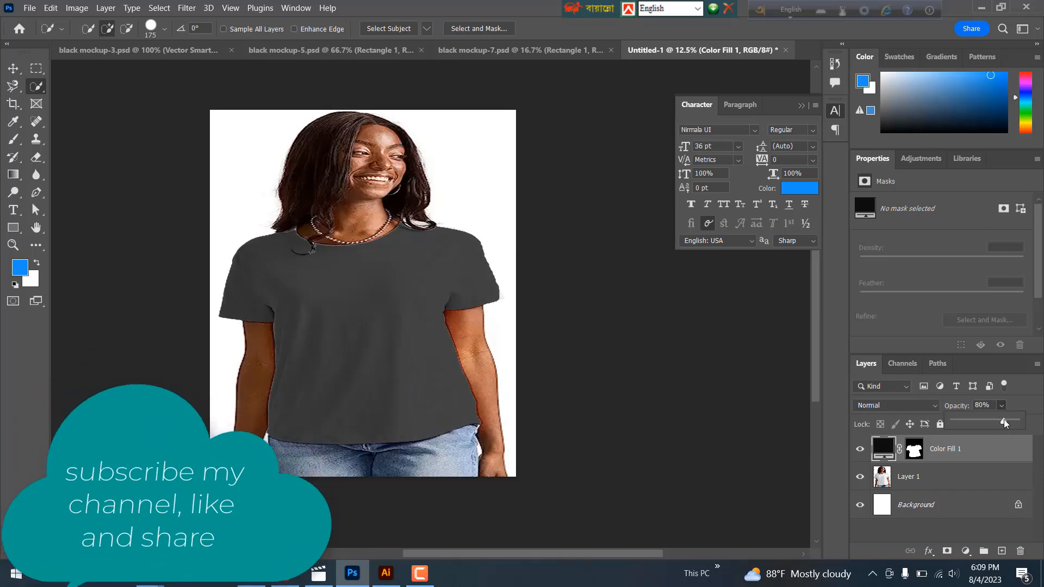
drag(1004, 419, 1006, 419)
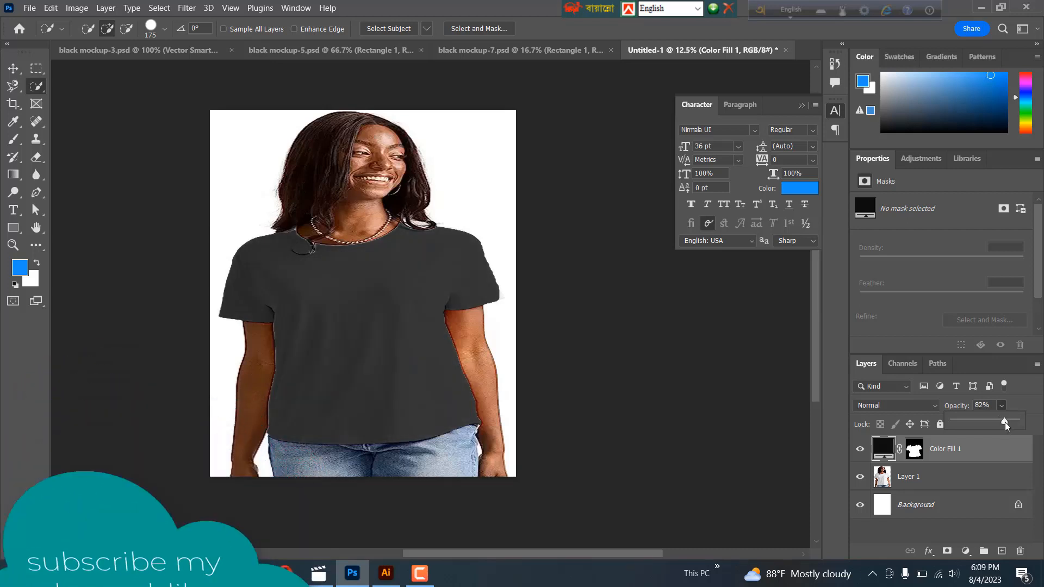
drag(1005, 422, 1010, 422)
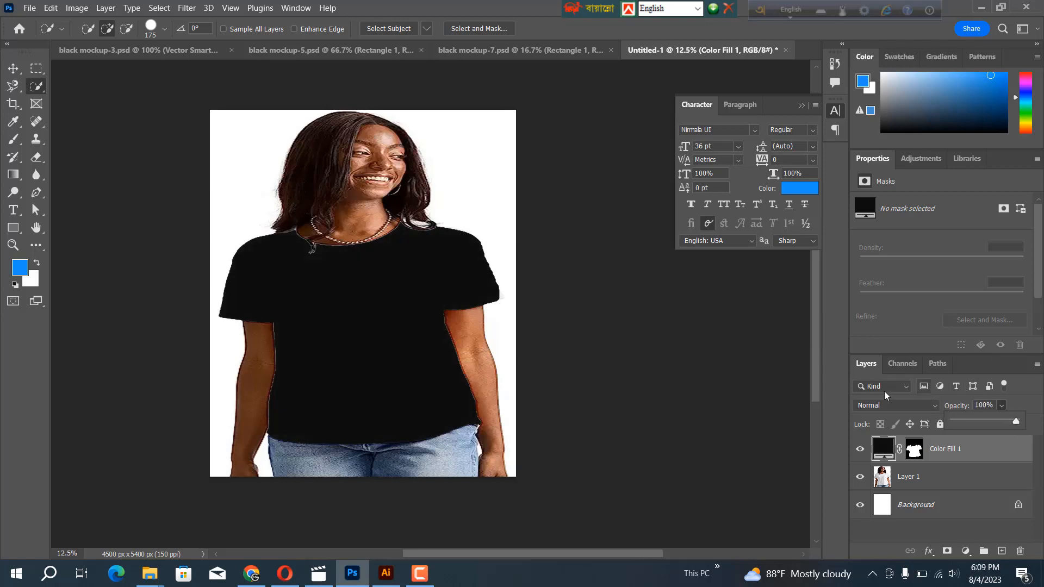
click(835, 466)
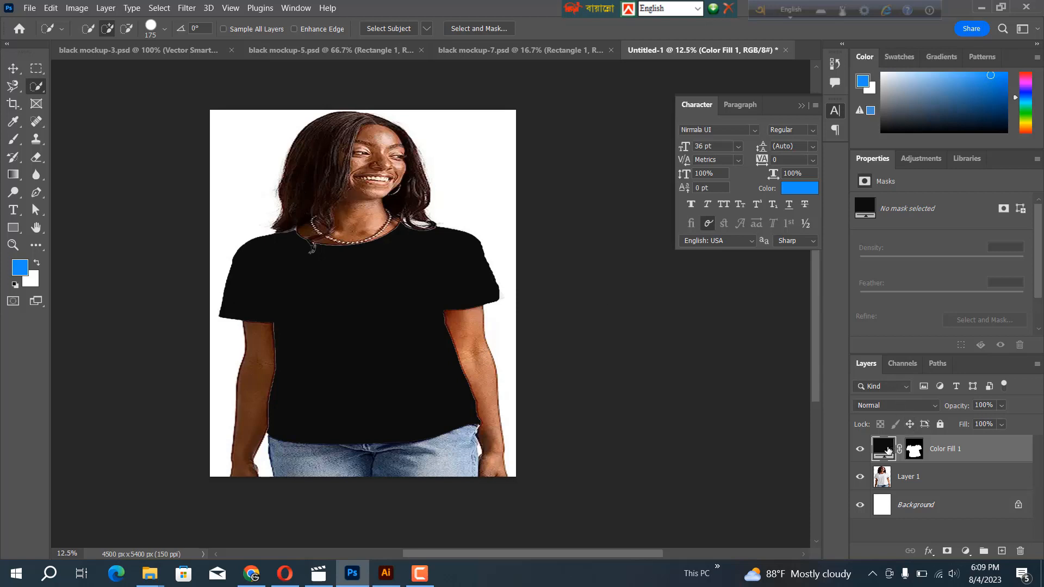
- Try light blue, maroon, olive and deep blue on the T-shirt's Solid Color fill layer, then discard the colour change
double_click(885, 450)
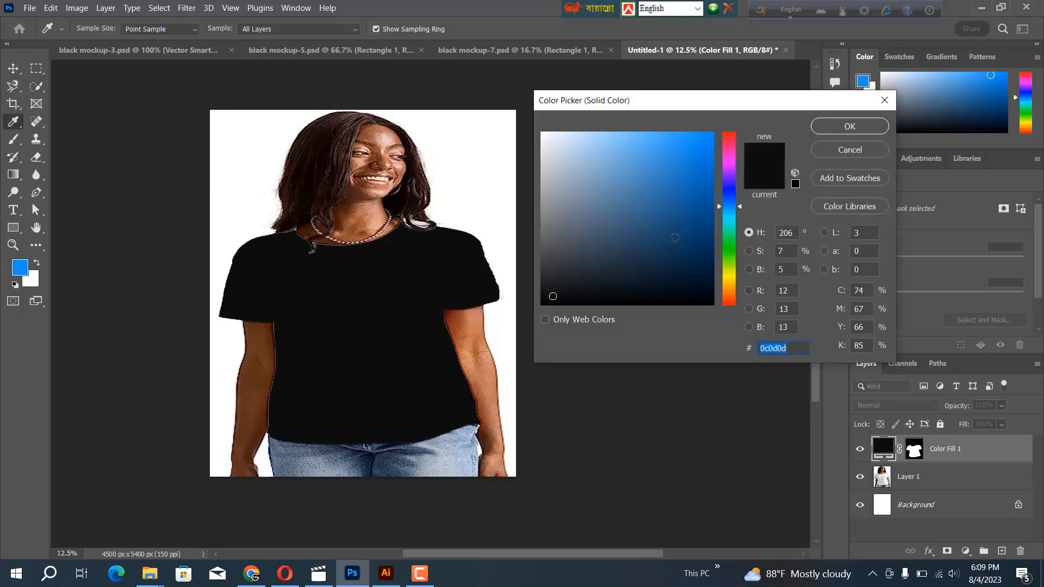
click(692, 205)
click(680, 161)
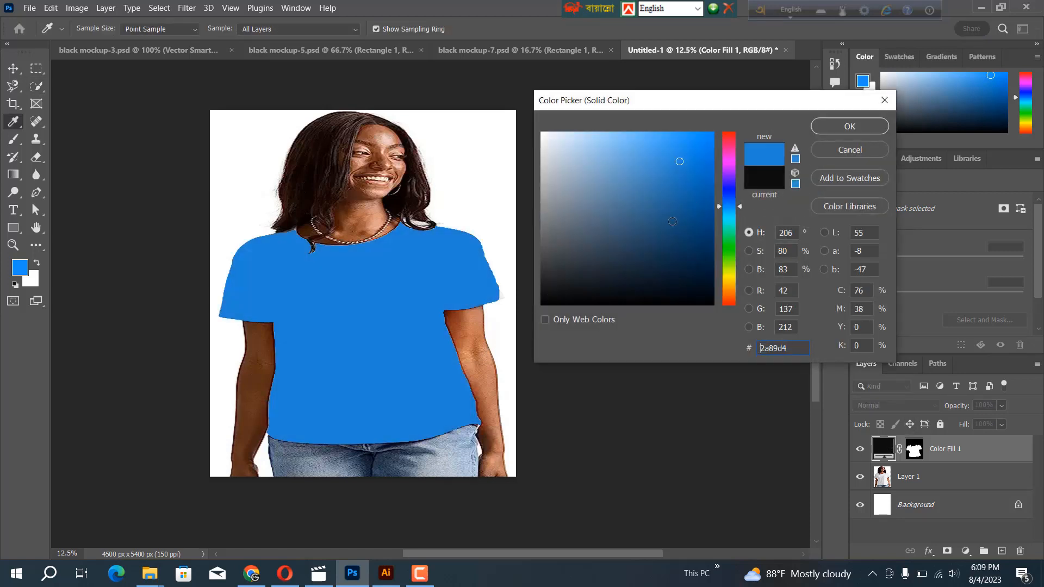
click(671, 224)
drag(732, 202, 732, 142)
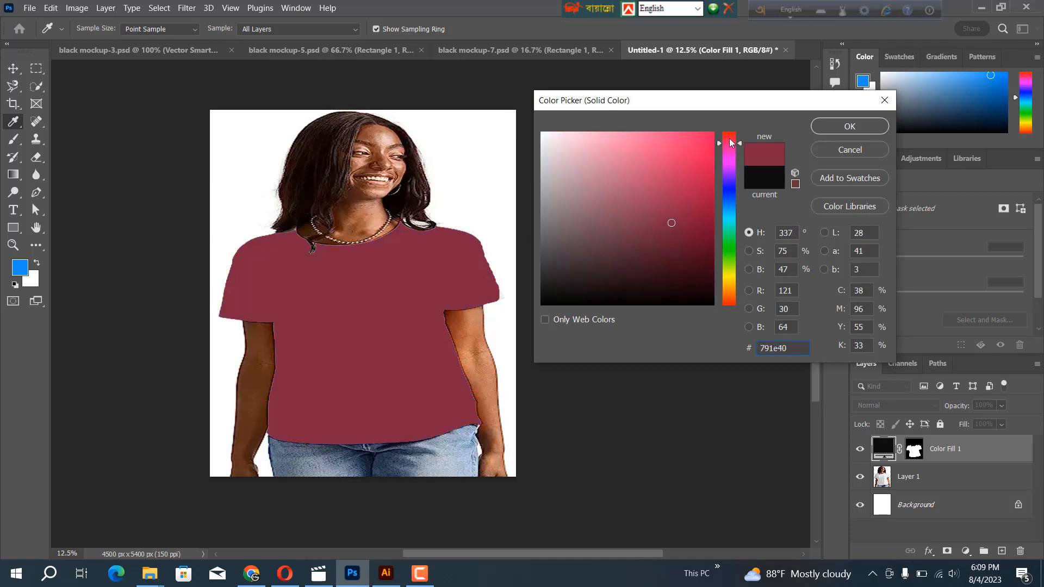
click(732, 278)
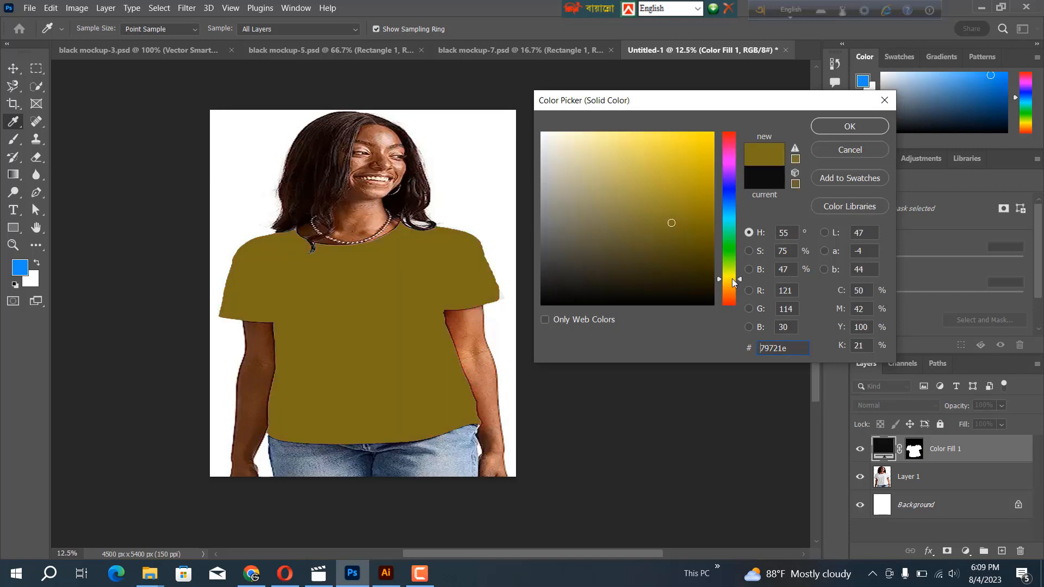
drag(741, 296, 733, 188)
click(699, 170)
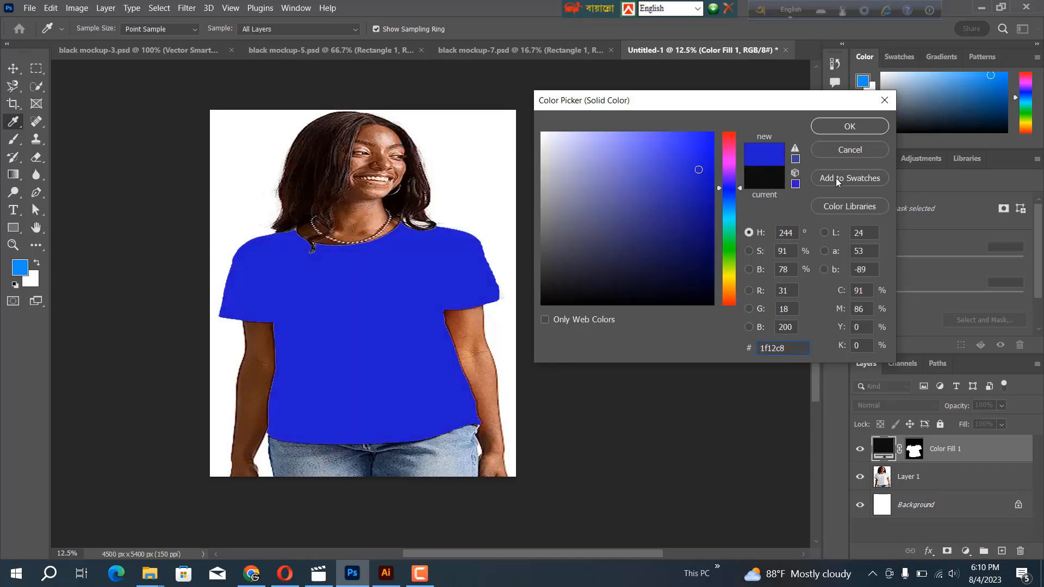
click(849, 150)
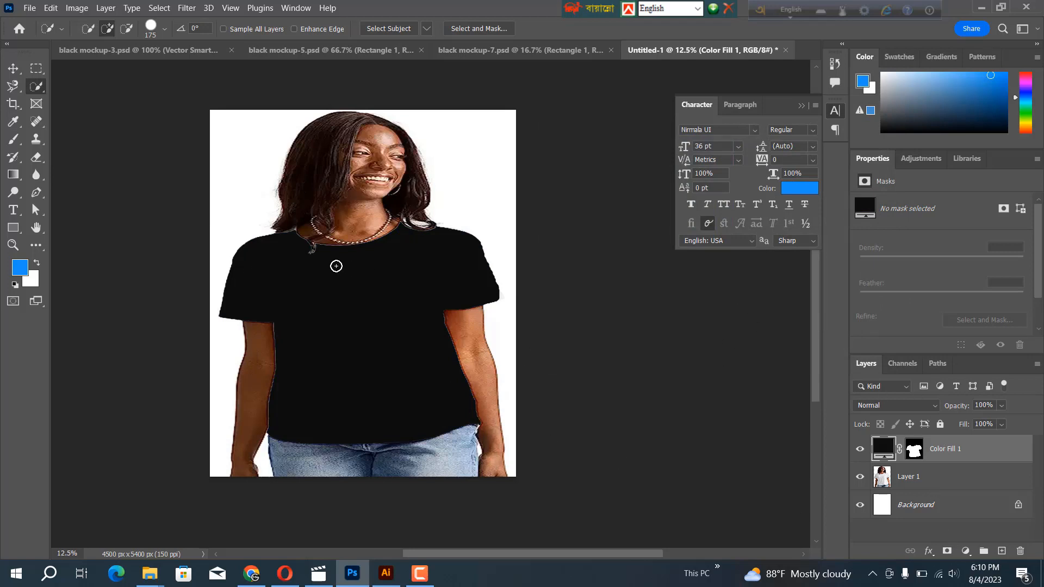
- Draw a blue rectangle over the T-shirt's front and adjust its sides to about 2089 × 2425 px
click(18, 233)
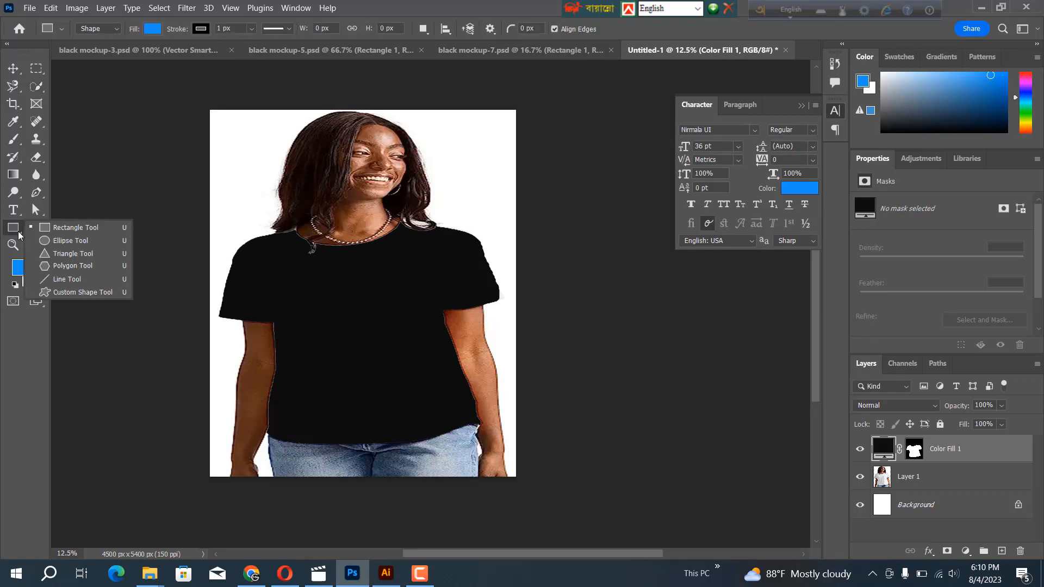
click(56, 229)
drag(301, 266, 436, 430)
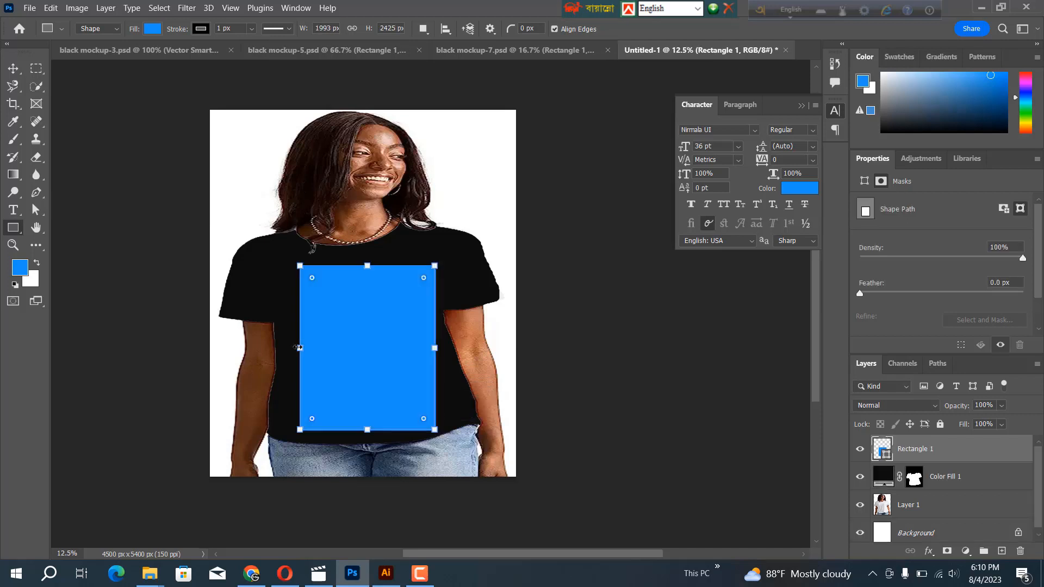
drag(299, 348, 287, 344)
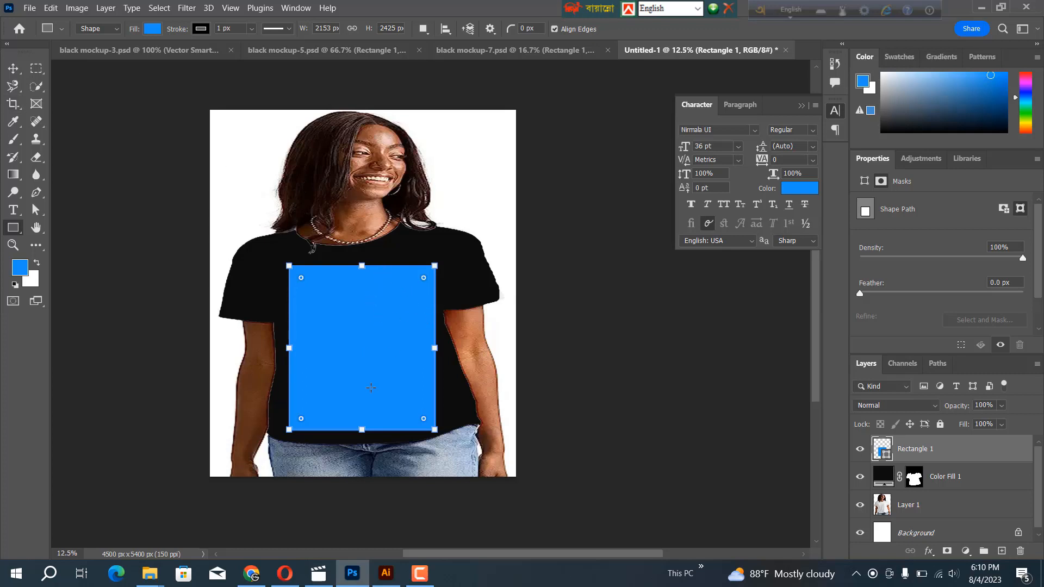
drag(434, 348, 431, 348)
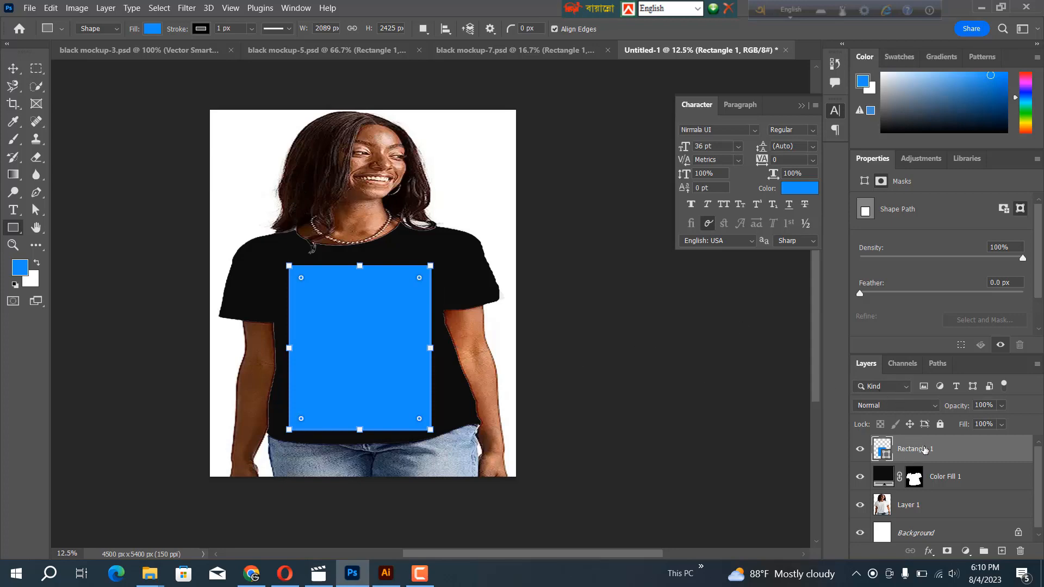
- Convert the rectangle layer to a smart object and open its contents for editing
right_click(936, 447)
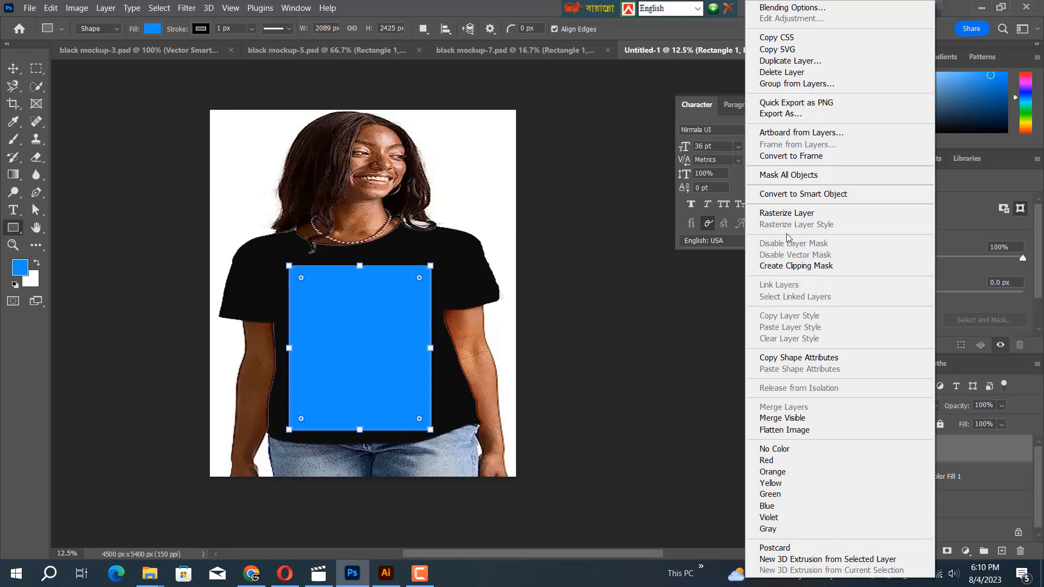
click(793, 196)
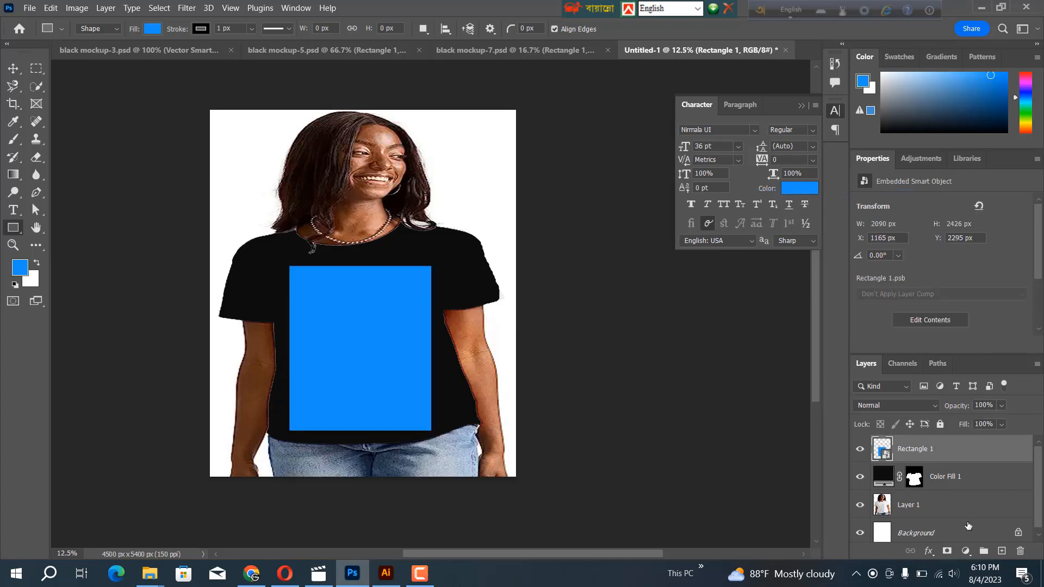
double_click(885, 457)
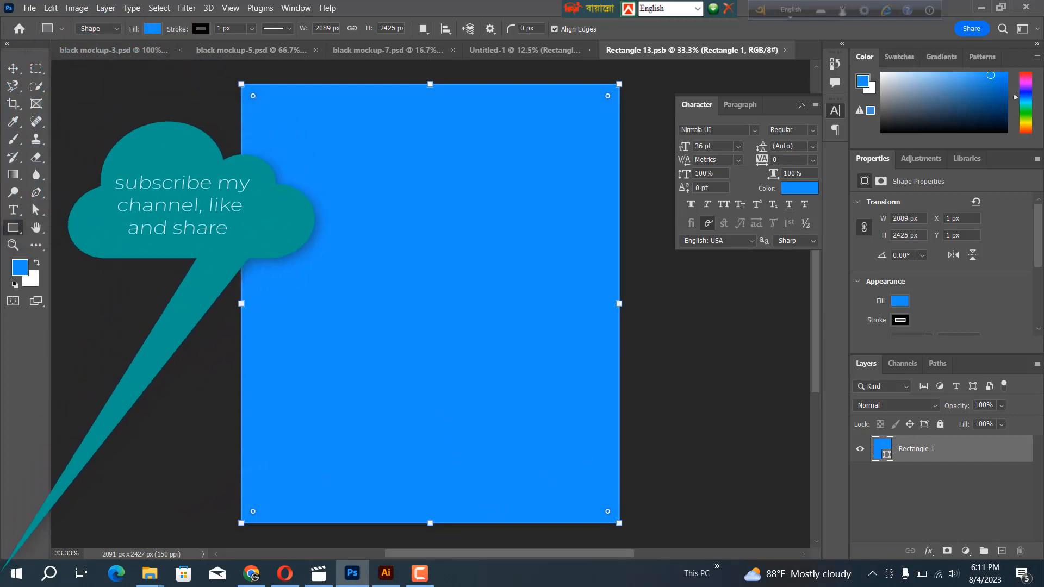
- Switch to Illustrator, copy the grouped "For Me Walk By Faith Not By Sight" design and return to Photoshop
click(386, 574)
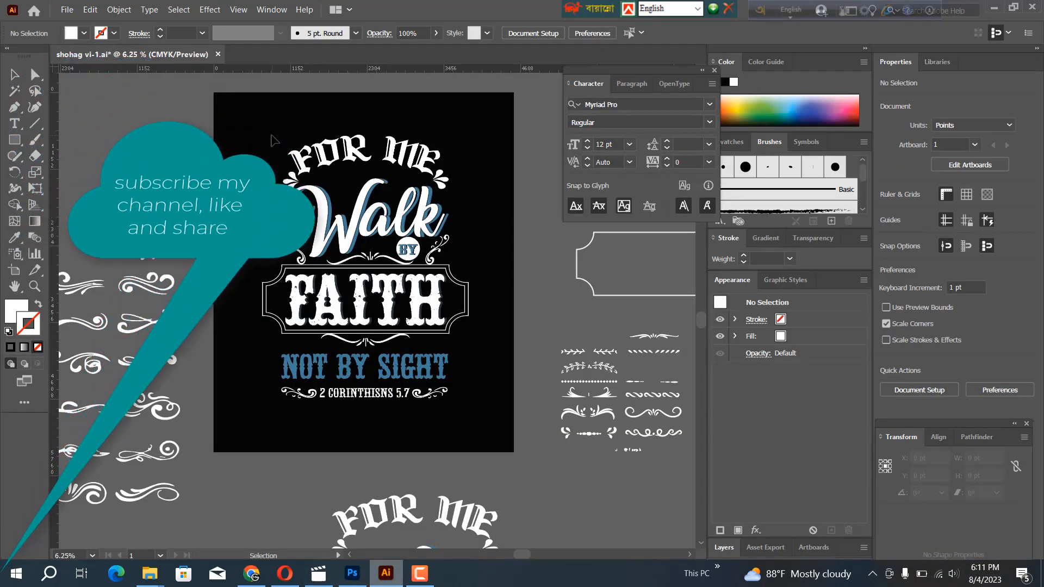
drag(305, 184, 457, 419)
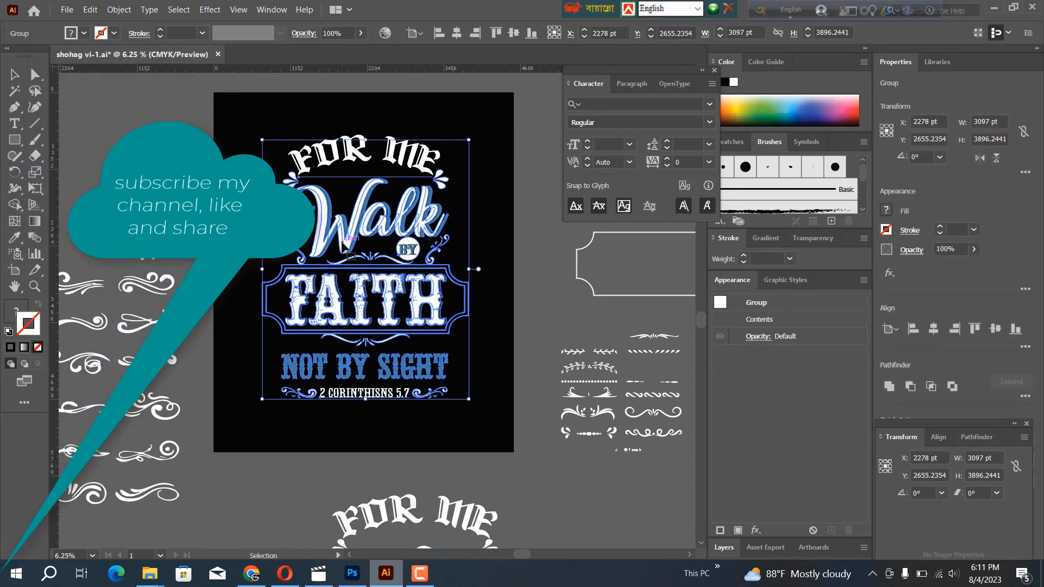
drag(348, 239, 355, 556)
click(352, 573)
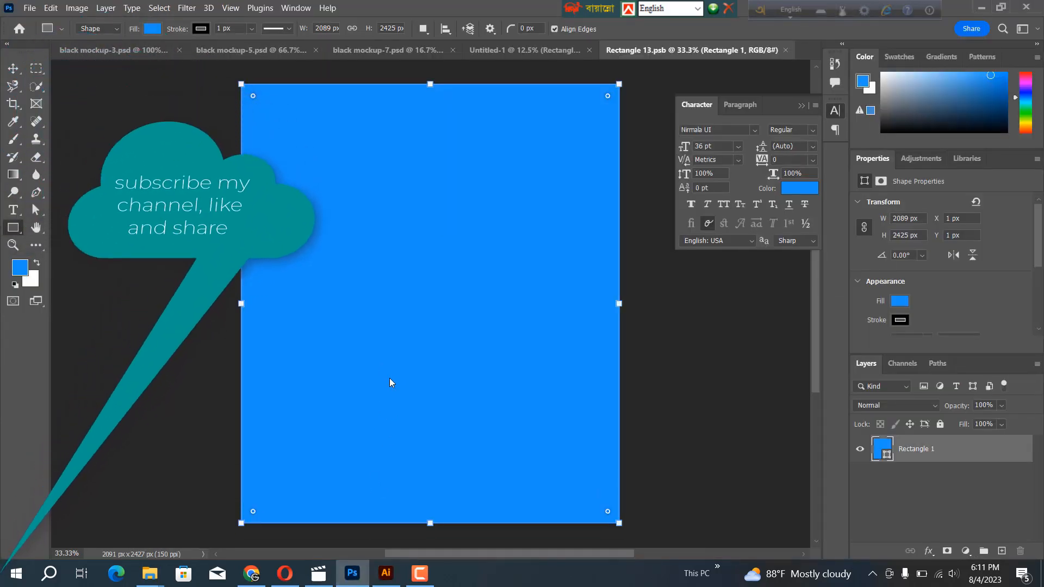
- Paste the lettering design into the smart object's contents and scale it about its centre to about 1540 × 1853 px
key(ctrl+v)
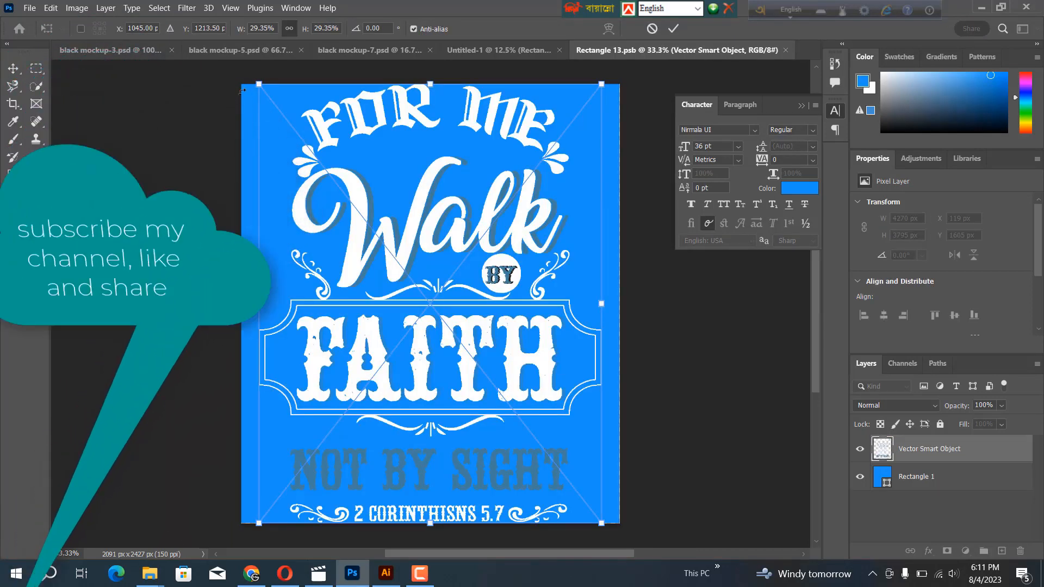
drag(259, 84, 294, 141)
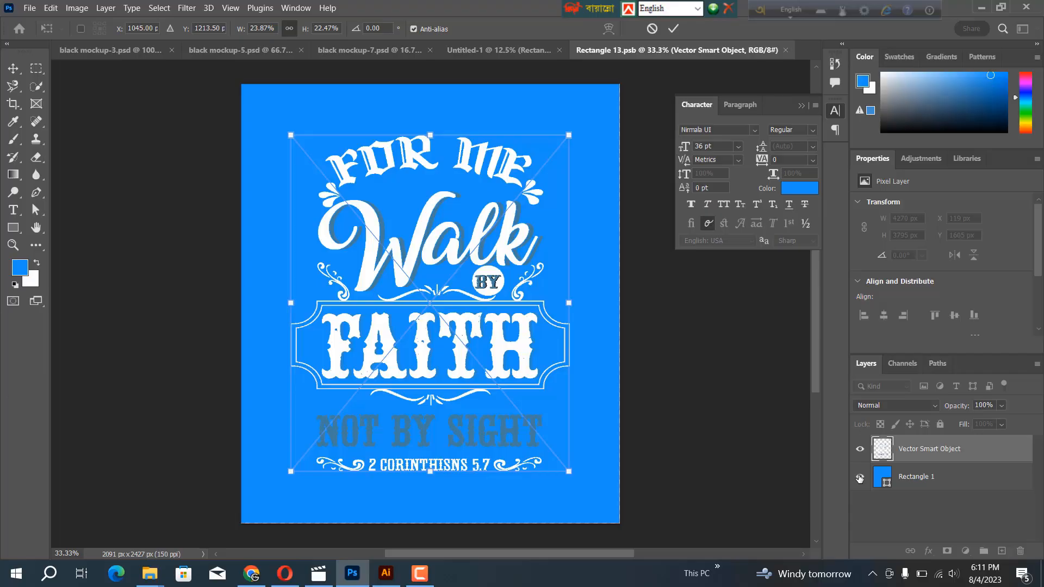
key(Return)
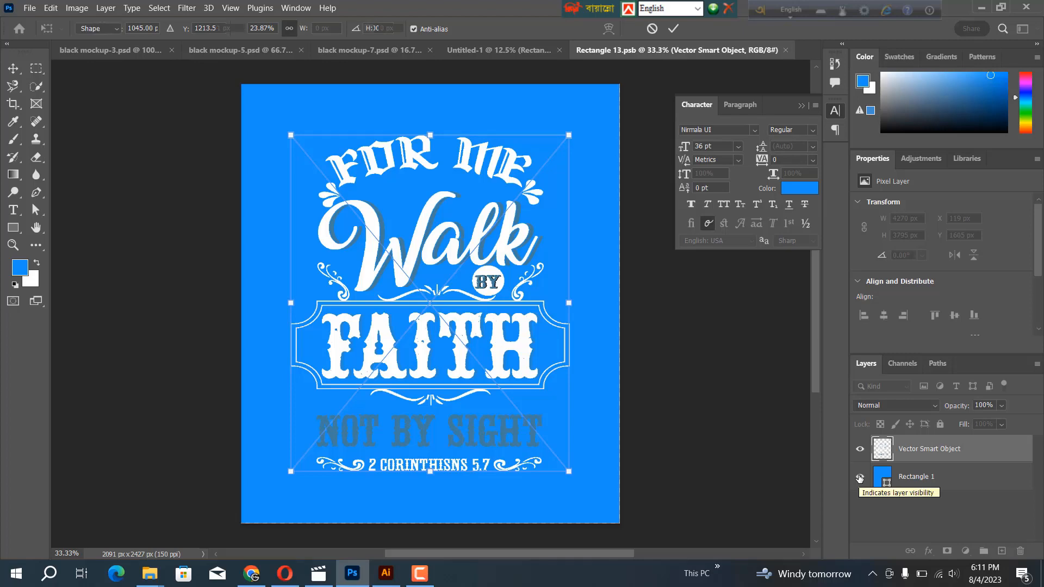
- Hide and show the blue rectangle behind the design, then save the smart object's contents and return to the mockup document
click(860, 478)
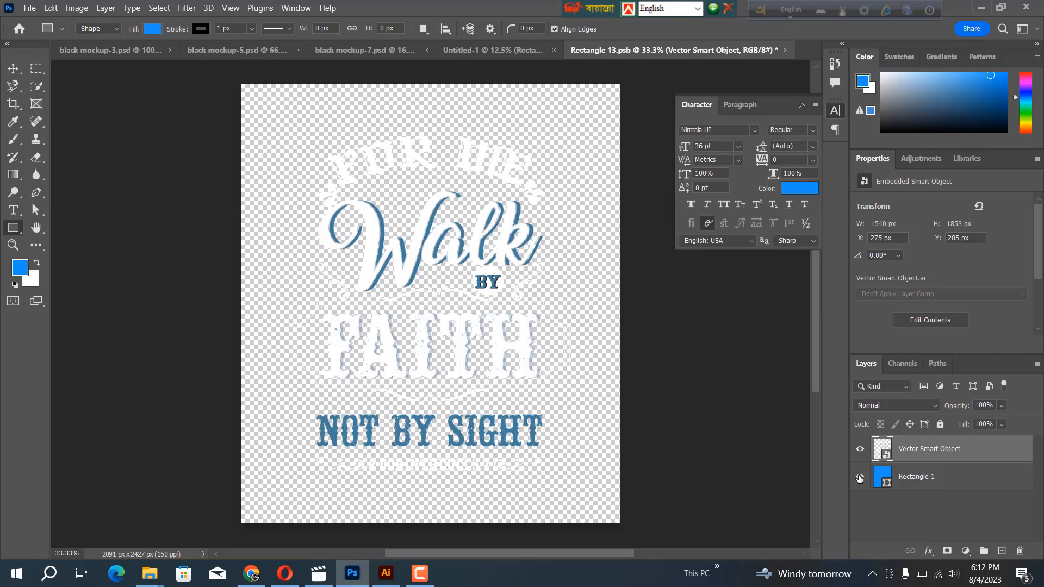
click(860, 479)
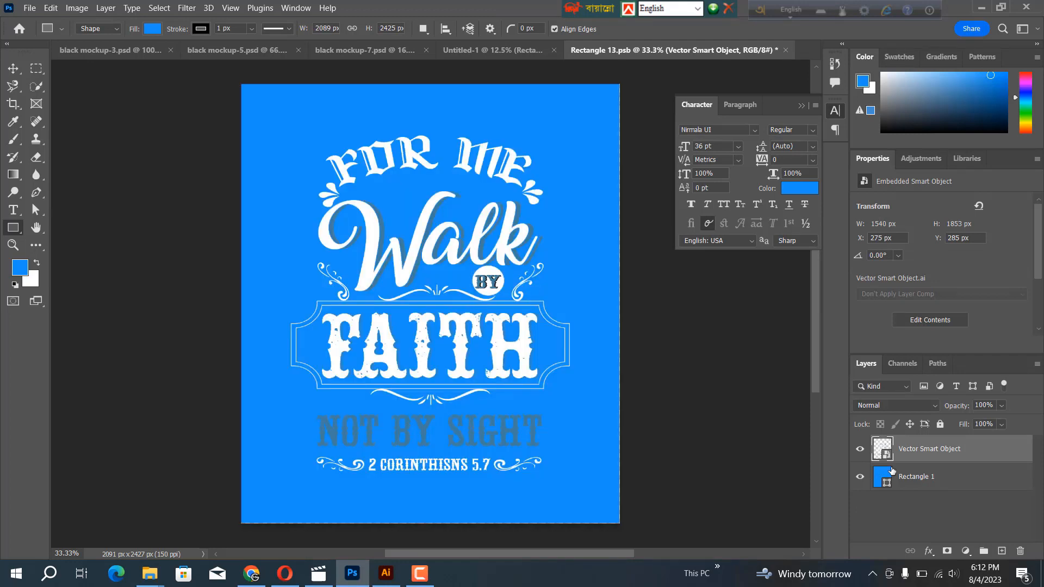
key(ctrl+s)
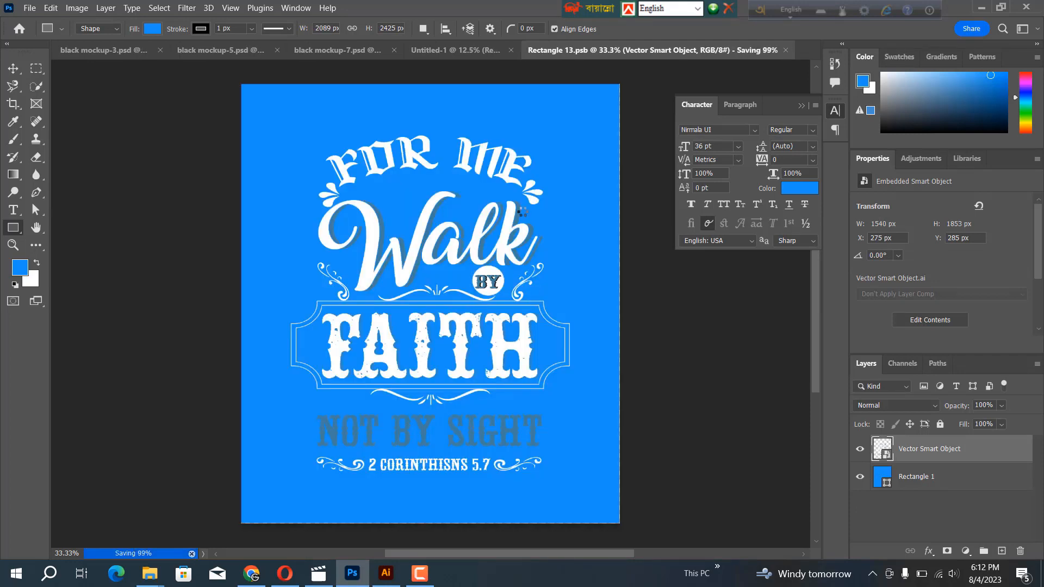
click(495, 48)
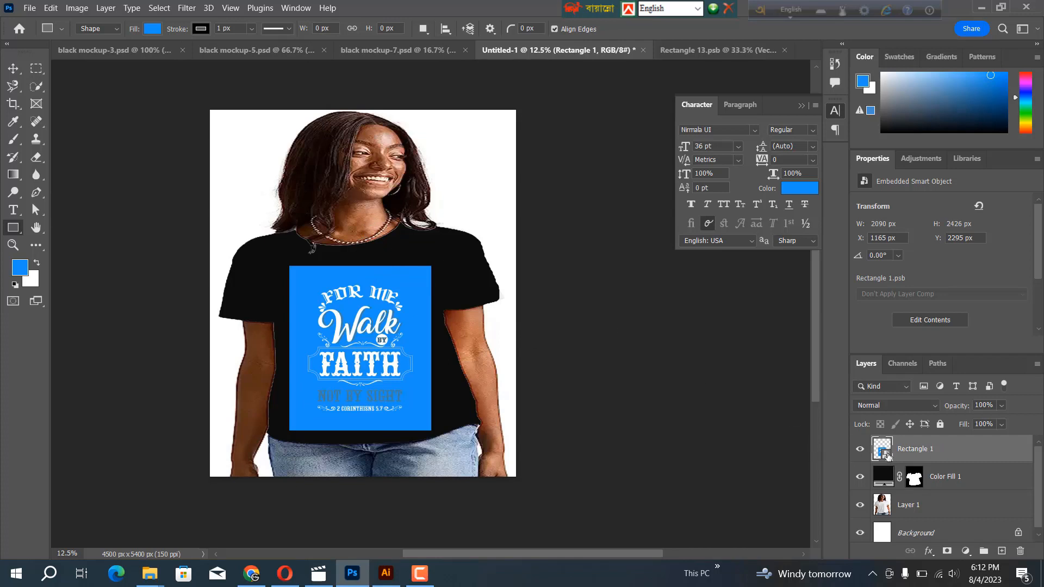
- Reopen the smart object's contents, hide the blue rectangle layer, and save to update the mockup document
double_click(885, 456)
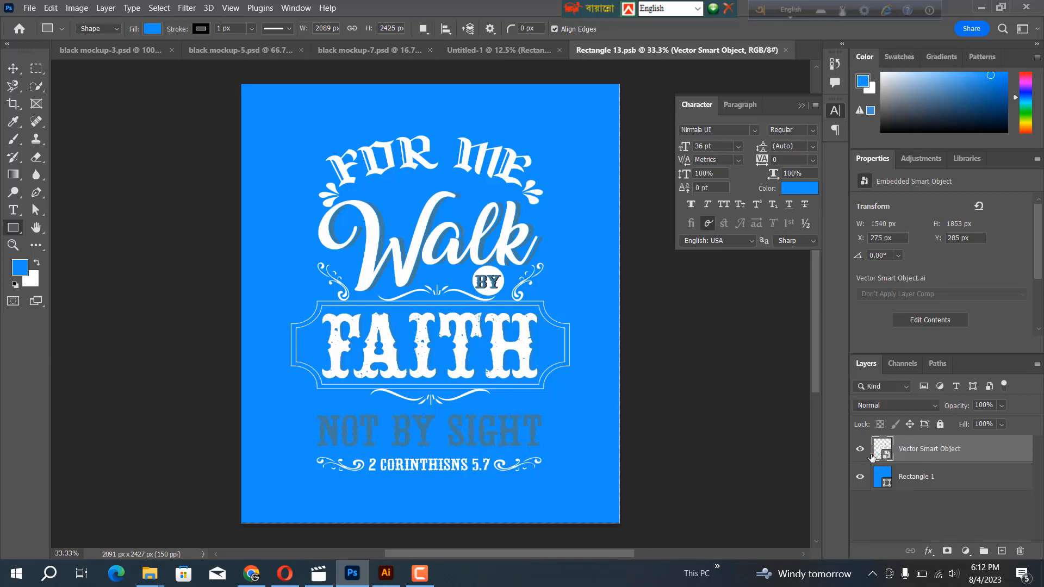
click(861, 482)
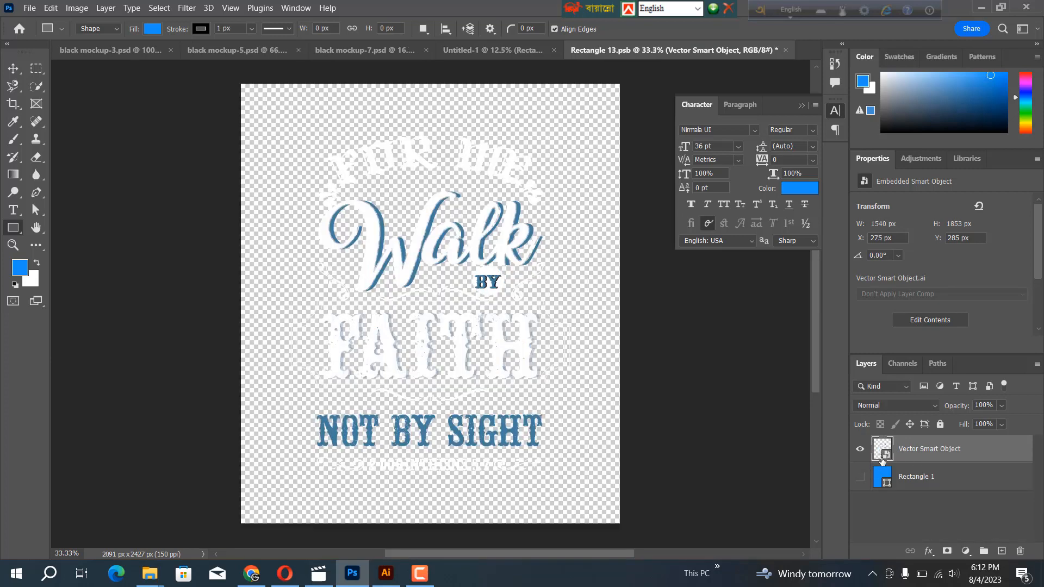
key(ctrl+s)
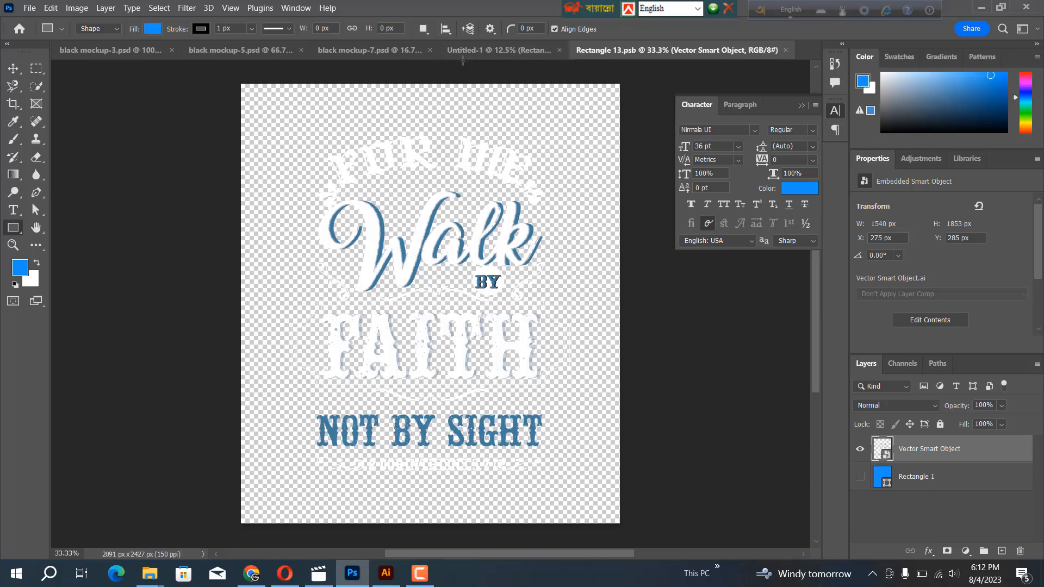
click(496, 51)
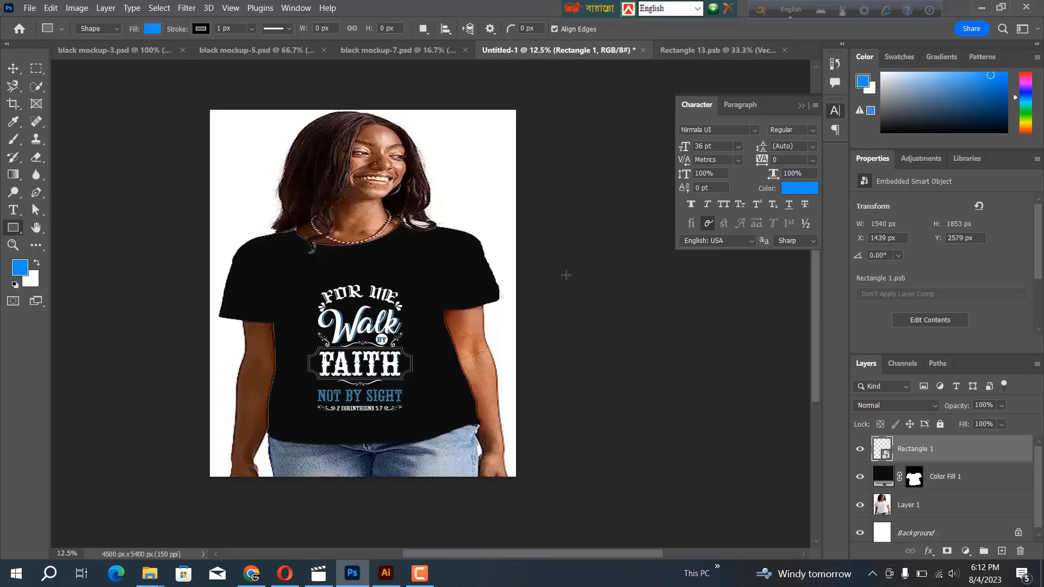